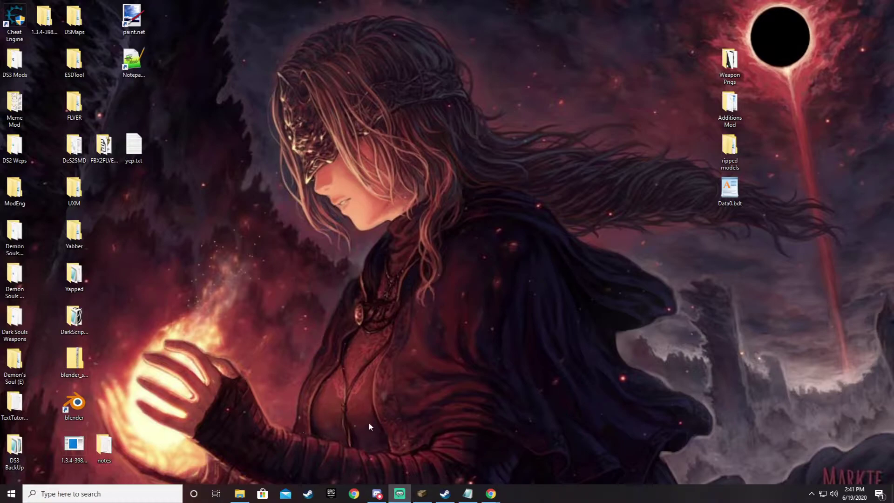
click(239, 493)
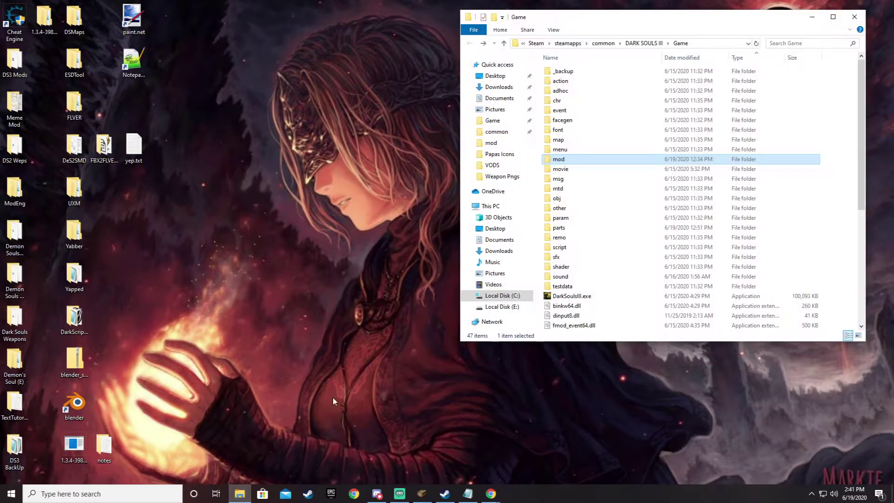
drag(612, 16, 461, 42)
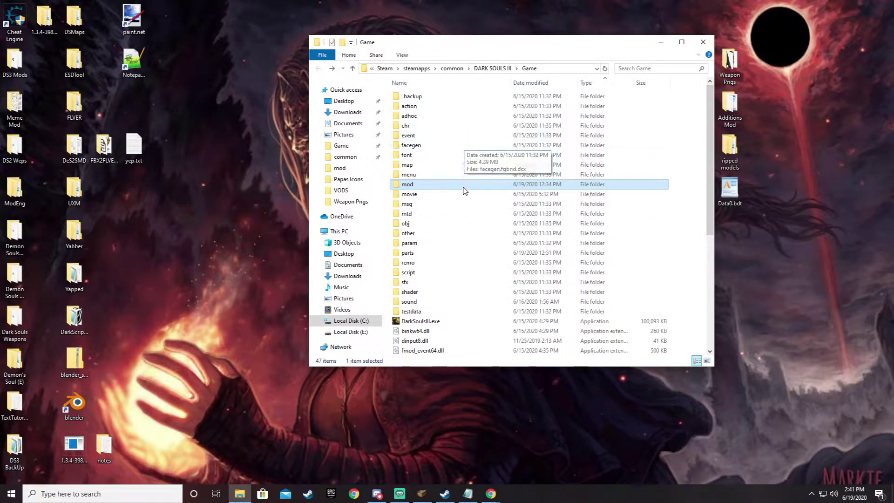
double_click(436, 185)
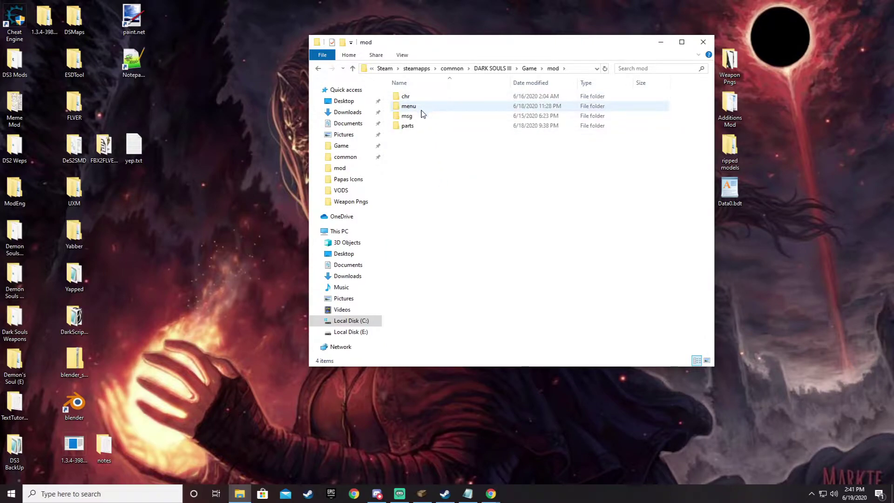
click(318, 69)
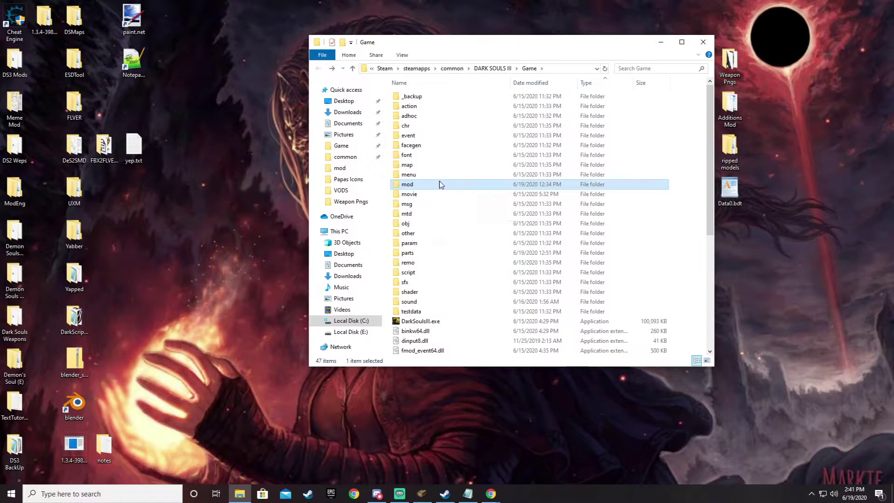
click(416, 205)
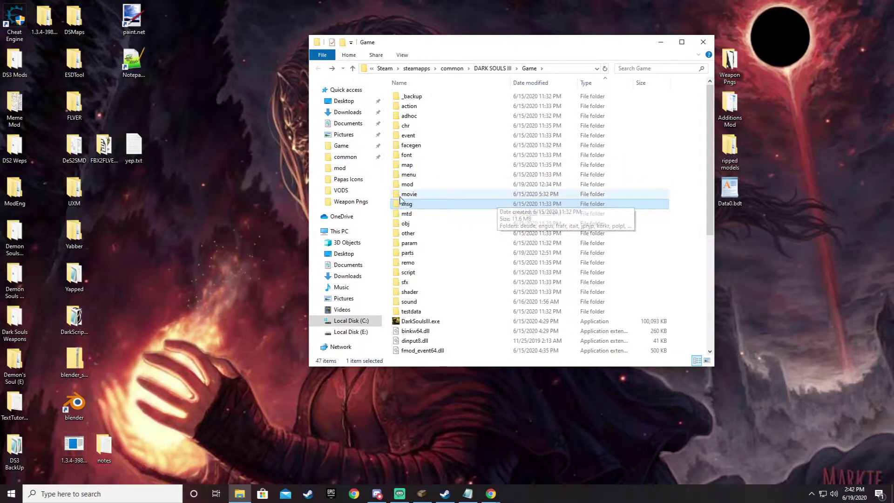
- Go into mod, then msg, then engus to reach the item_dlc2 and menu_dlc2 archives
double_click(428, 185)
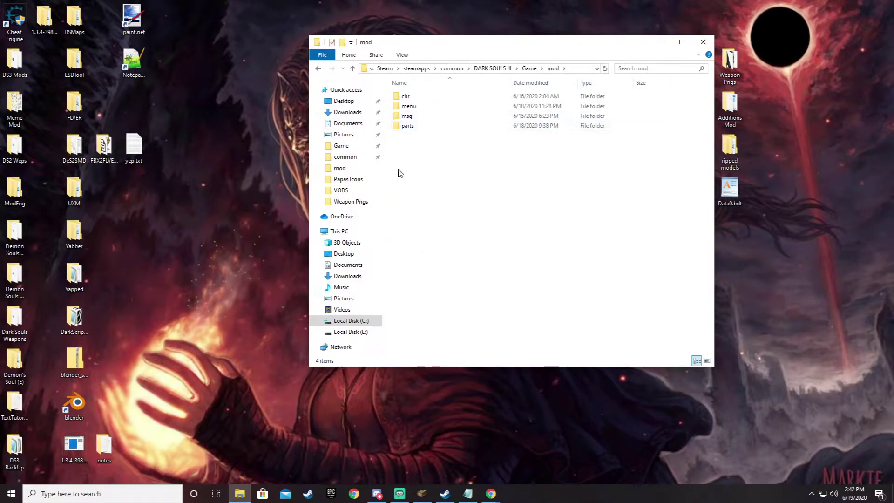
double_click(426, 117)
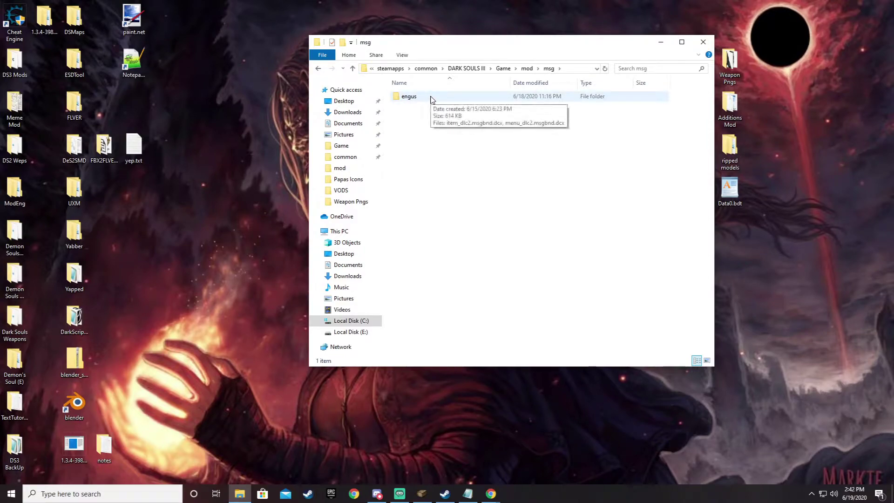
double_click(440, 99)
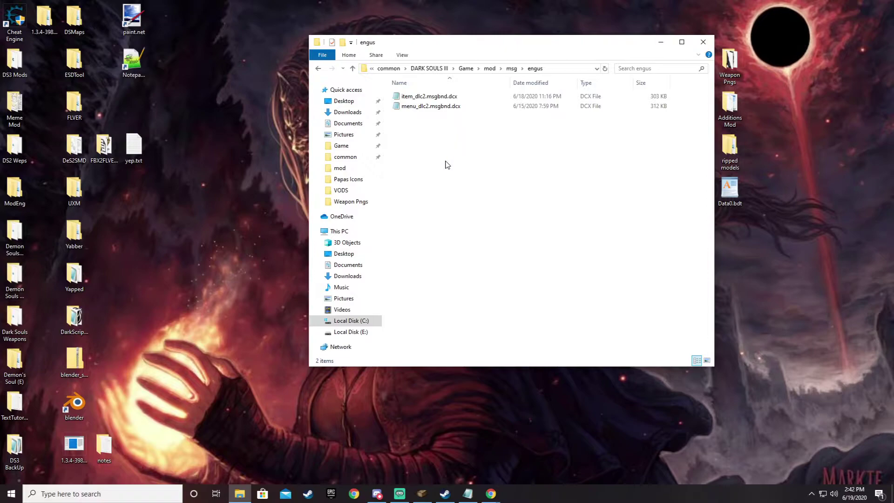
- Unpack item_dlc2.msgbnd.dcx with Yabber into its own folder
click(440, 96)
right_click(449, 99)
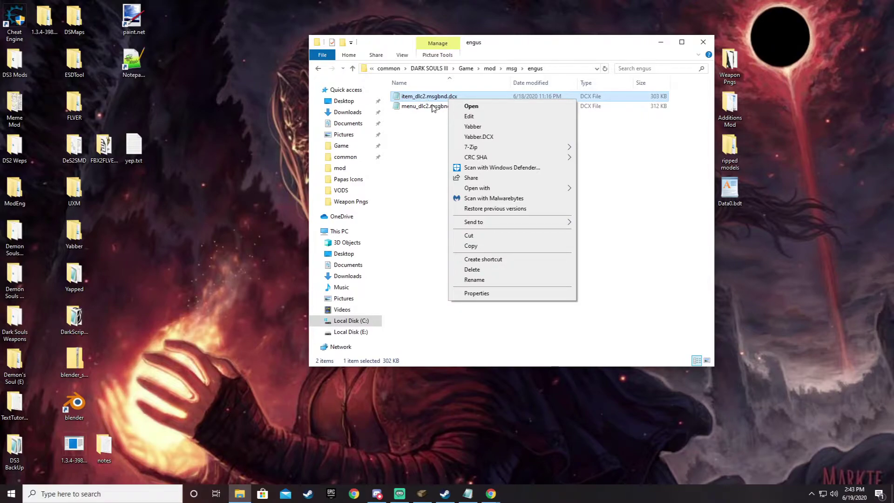
click(486, 127)
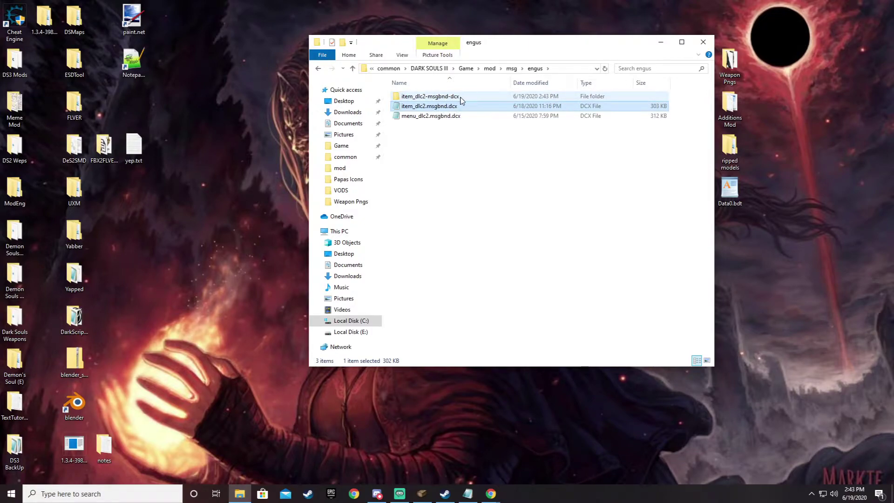
- Open item_dlc2-msgbnd-dcx > msg > engUS > 64bit and move the window right
double_click(460, 96)
double_click(449, 96)
double_click(446, 97)
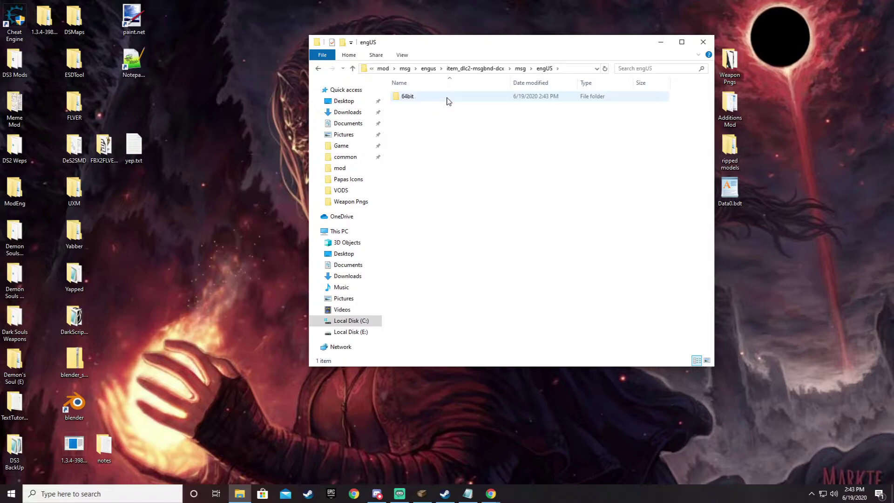
double_click(448, 101)
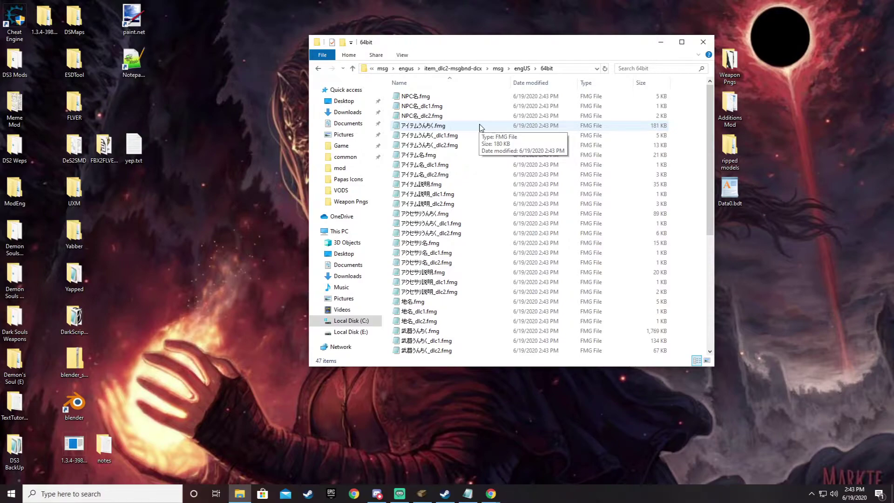
drag(411, 44, 540, 22)
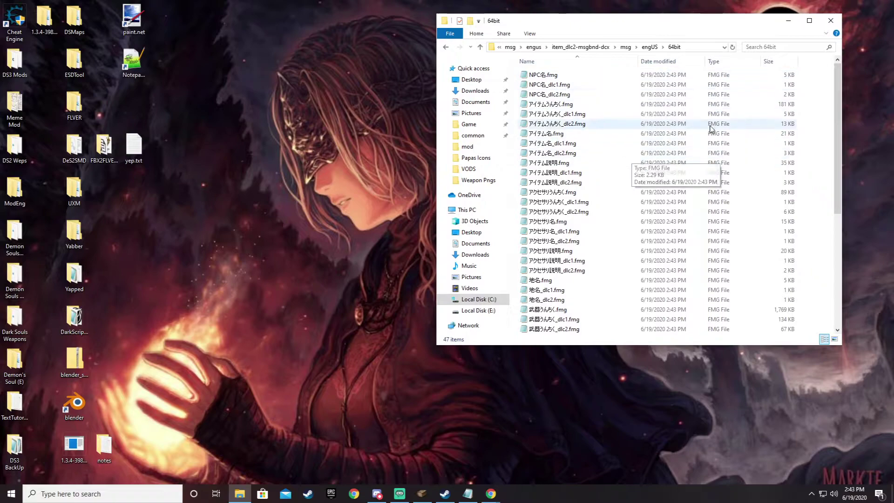
- Find アイテムうんちく in the wiki's FMG file table, then minimize the wiki
mouse_move(518, 435)
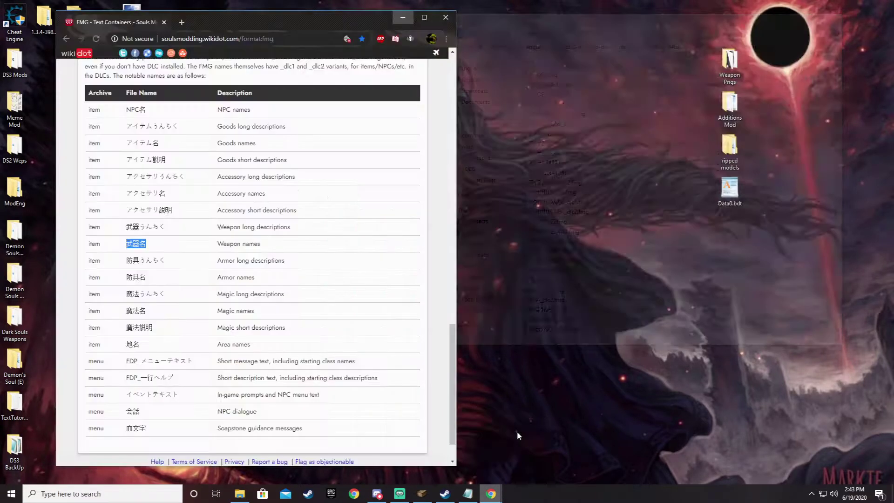
drag(228, 18, 198, 16)
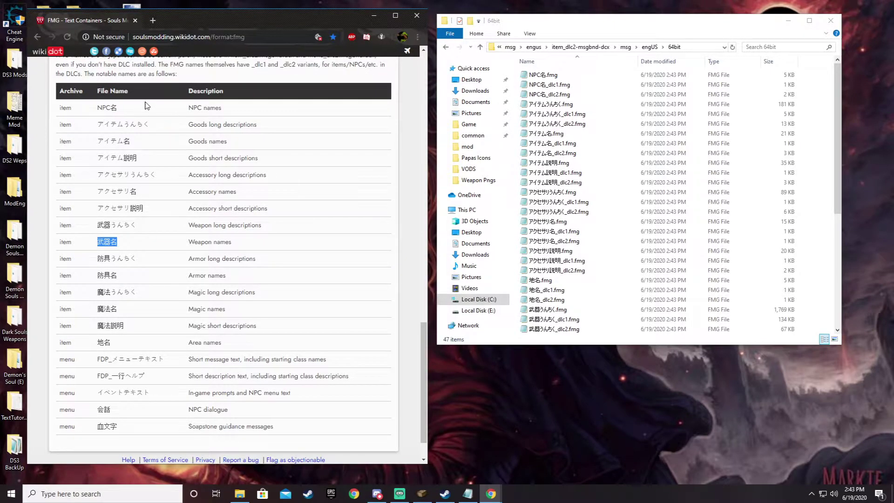
scroll(146, 106, up, 1)
scroll(112, 104, down, 1)
drag(96, 124, 150, 125)
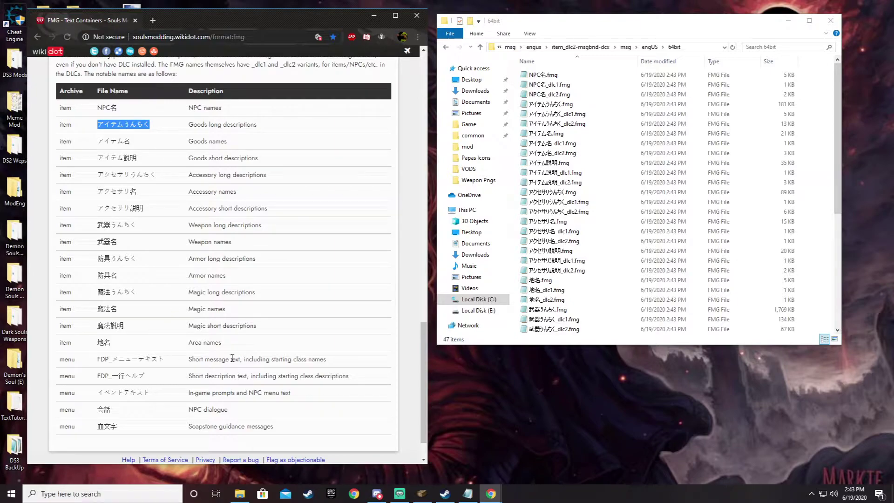
click(374, 16)
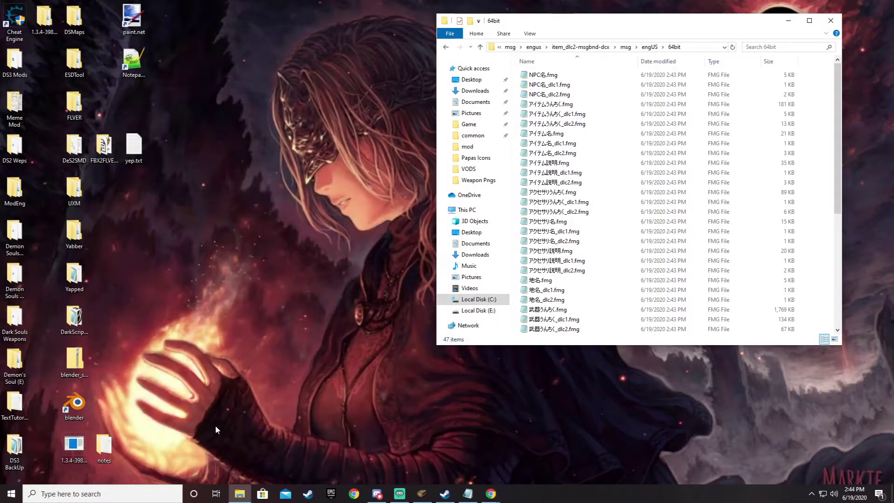
- Open TextTutorialStuff > MSGBIN > WeaponNames from the desktop on the left half
click(19, 404)
double_click(18, 404)
drag(603, 32, 177, 26)
double_click(138, 75)
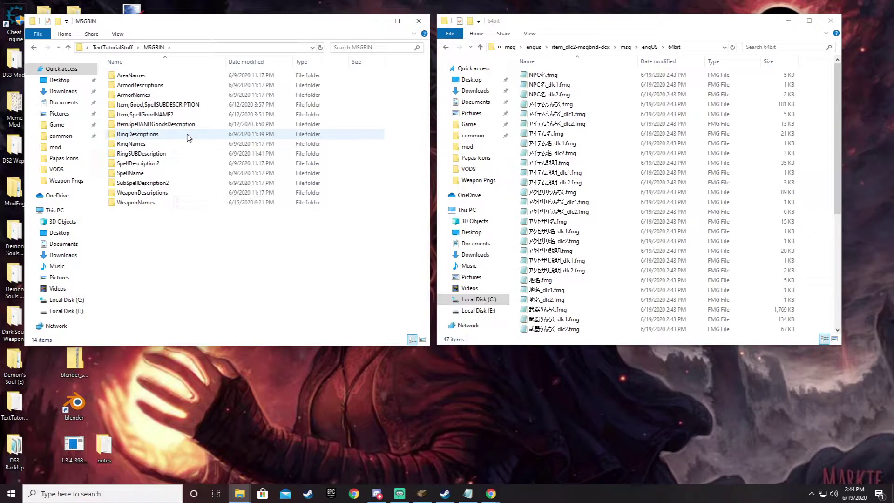
double_click(160, 205)
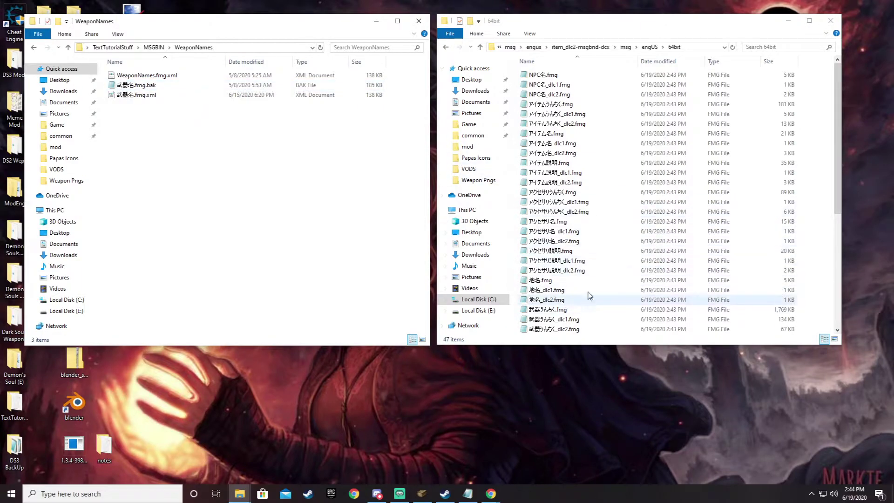
- Close the WeaponNames window and identify 武器名 as the weapon-names file in the wiki table
click(418, 21)
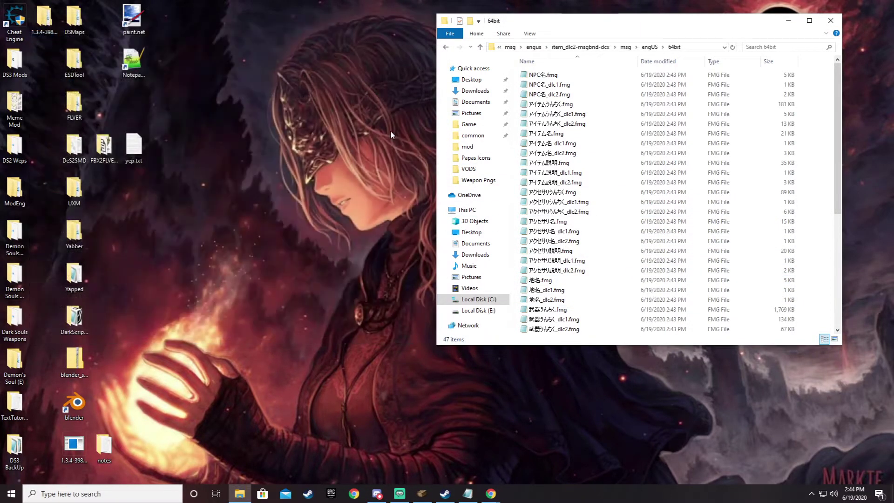
mouse_move(491, 493)
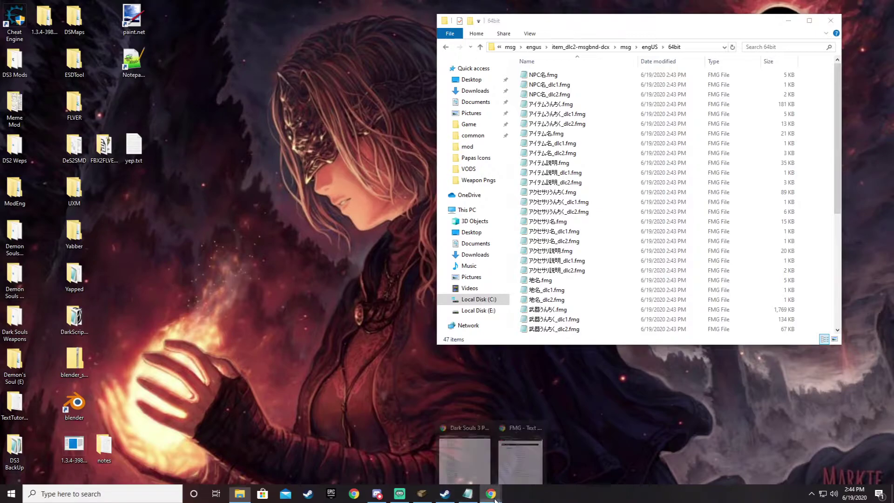
mouse_move(515, 458)
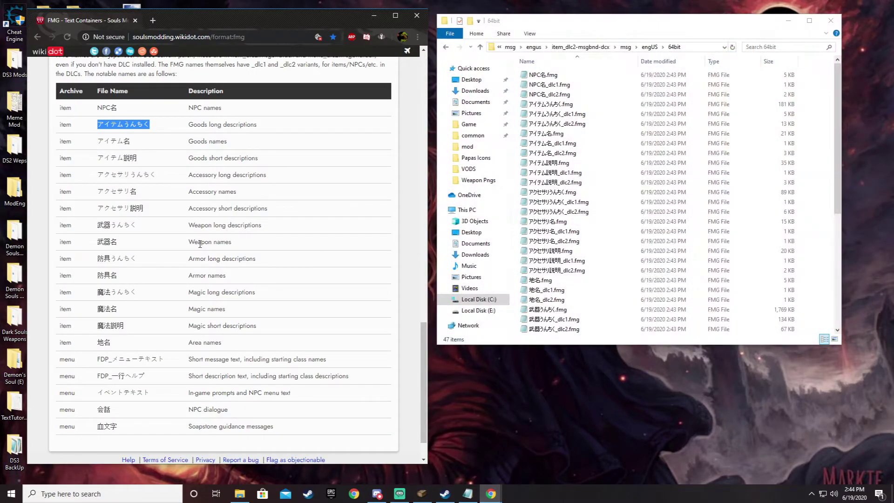
scroll(193, 243, down, 1)
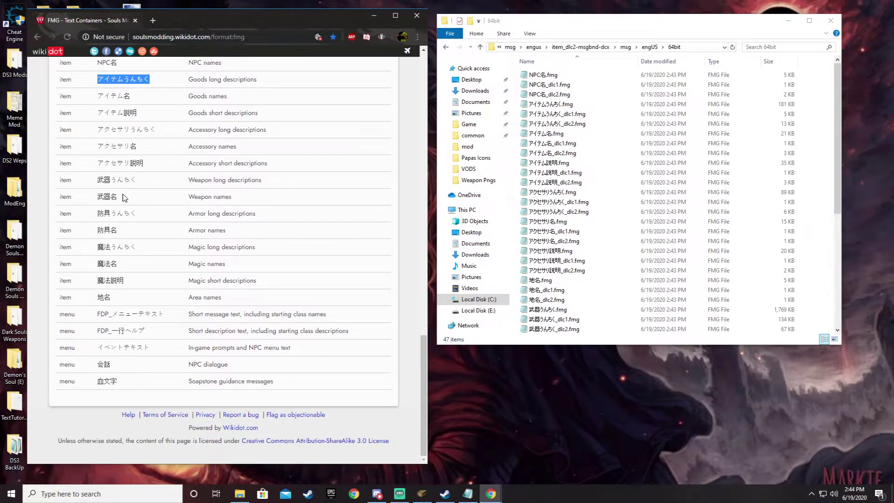
drag(116, 196, 98, 196)
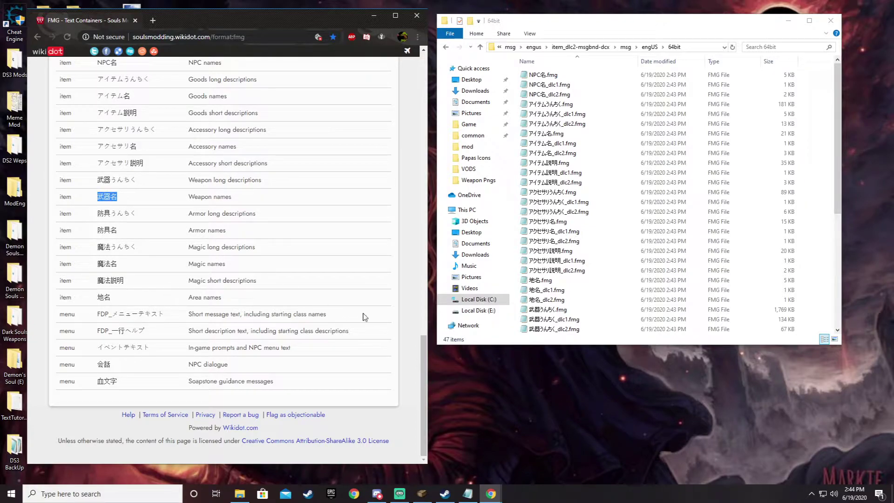
scroll(576, 259, down, 3)
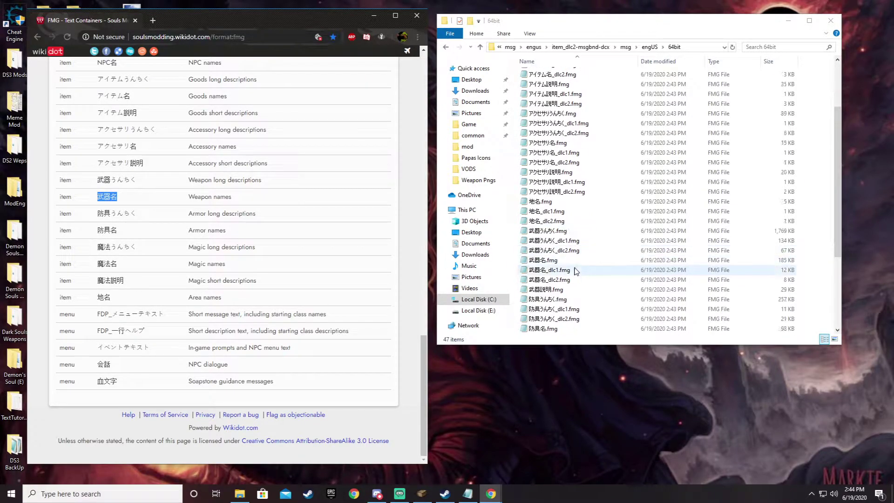
- Convert 武器名.fmg to 武器名.fmg.xml with Yabber, preview it, and close the preview
click(567, 263)
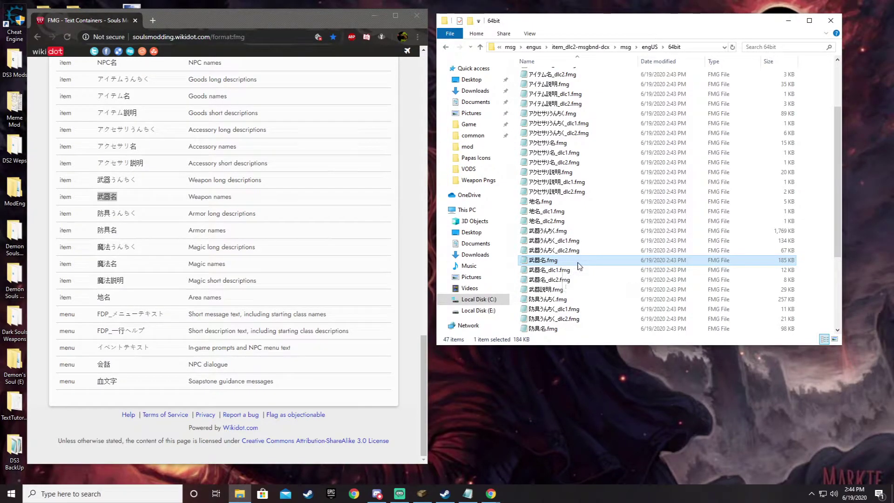
right_click(579, 262)
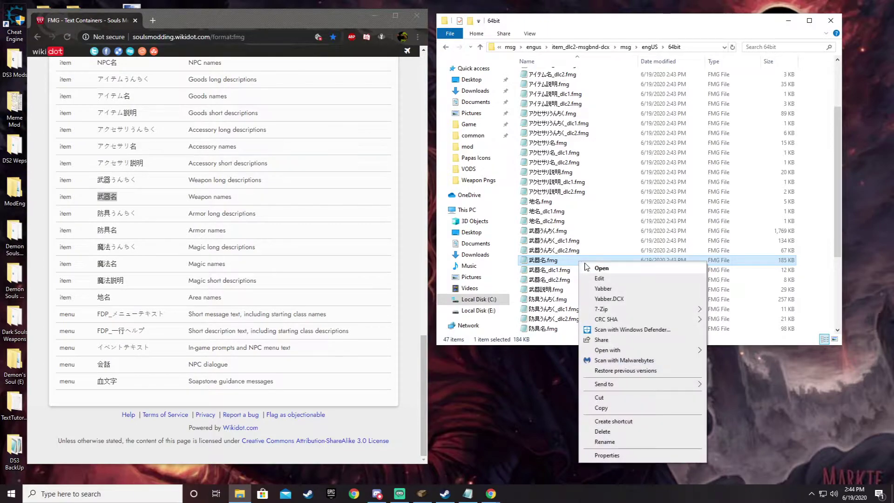
click(605, 288)
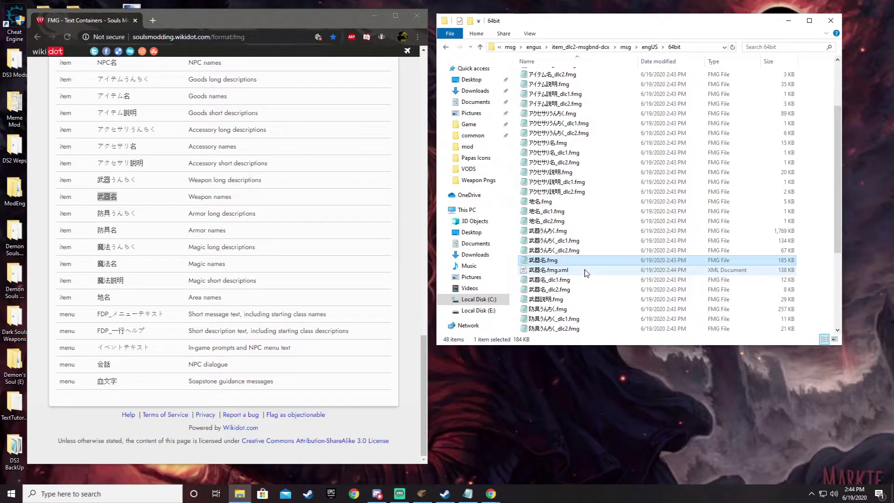
double_click(571, 272)
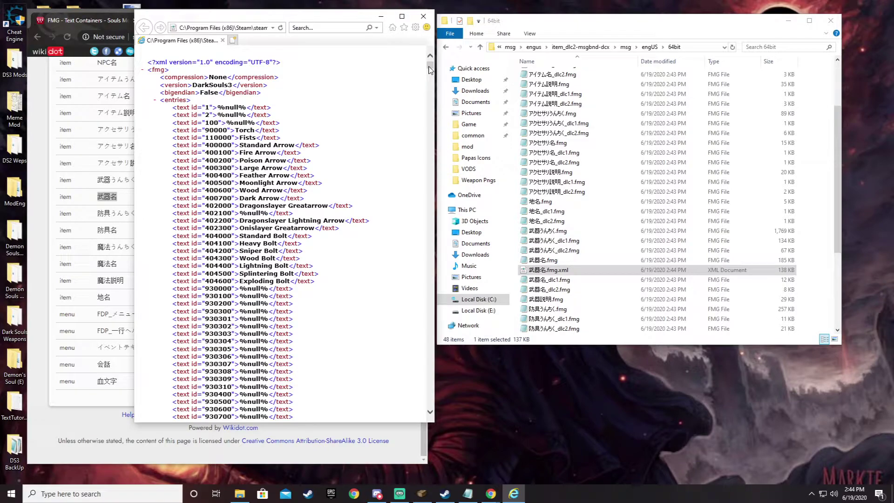
drag(429, 69, 429, 79)
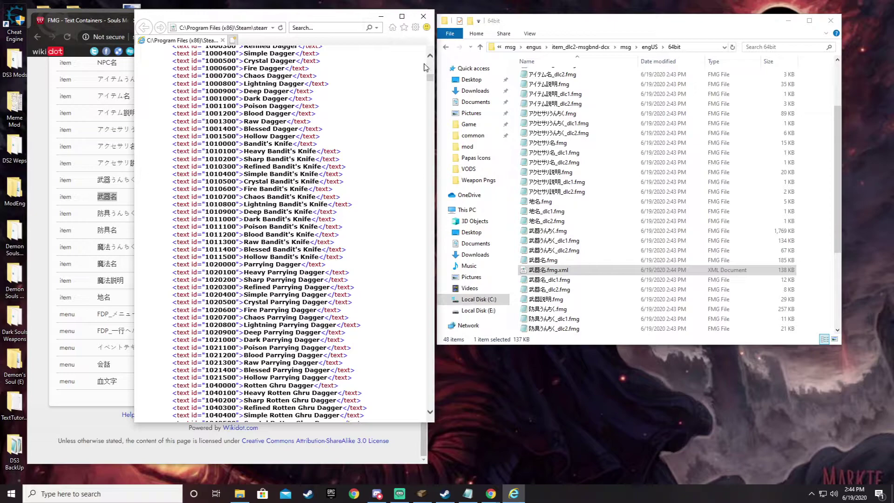
click(423, 15)
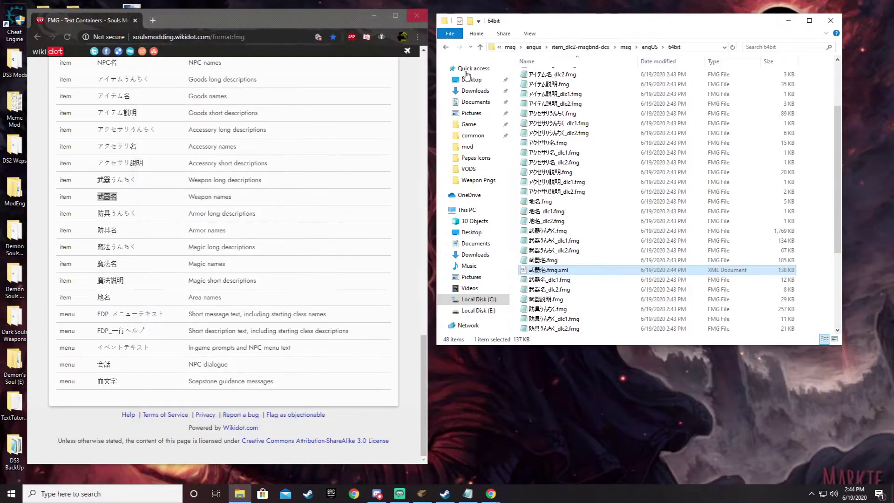
- Repack 武器名.fmg.xml with Yabber and delete the resulting 武器名.fmg.bak backup
right_click(572, 275)
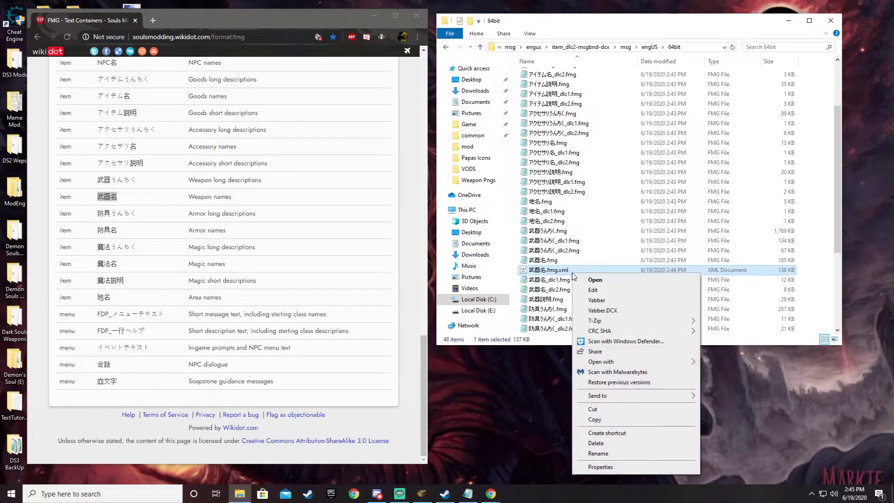
click(610, 302)
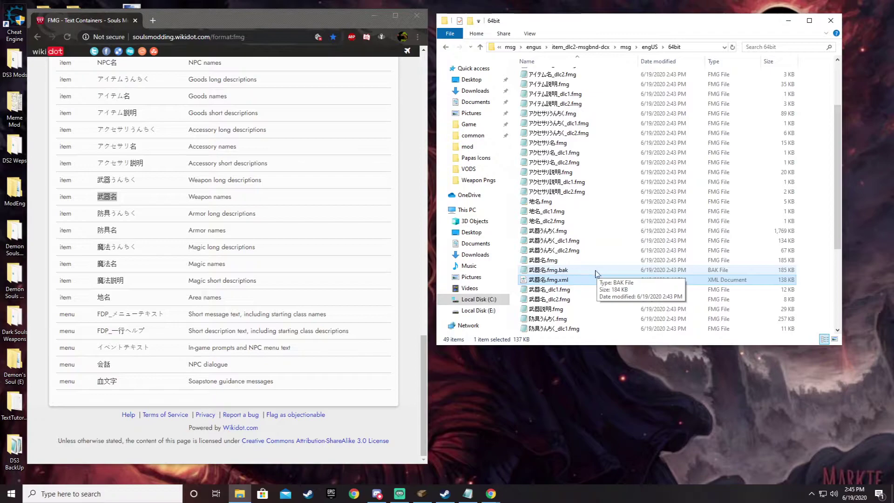
right_click(582, 272)
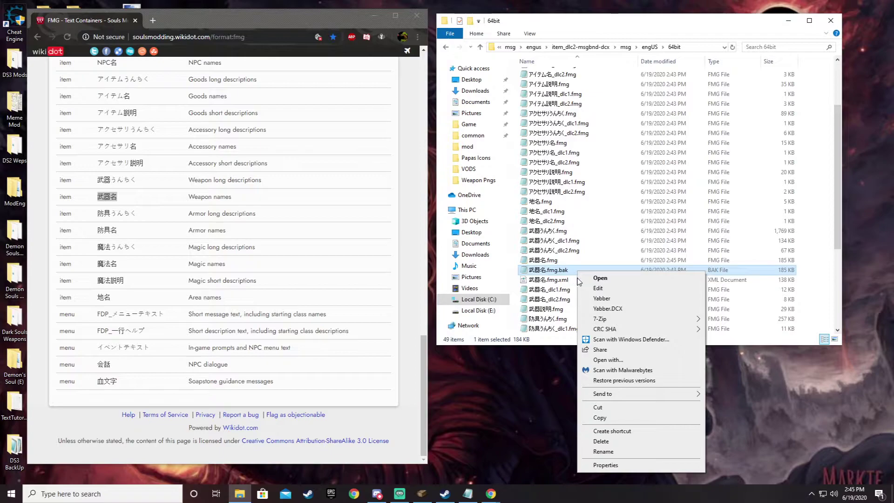
click(606, 445)
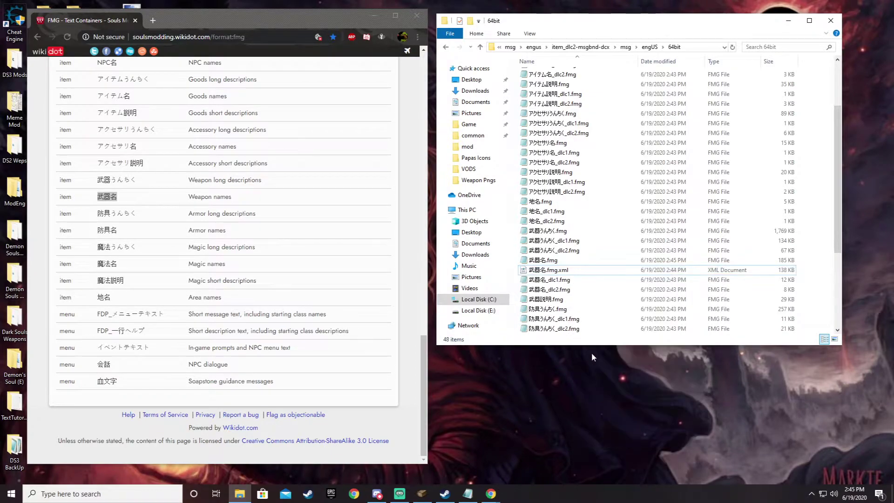
right_click(573, 275)
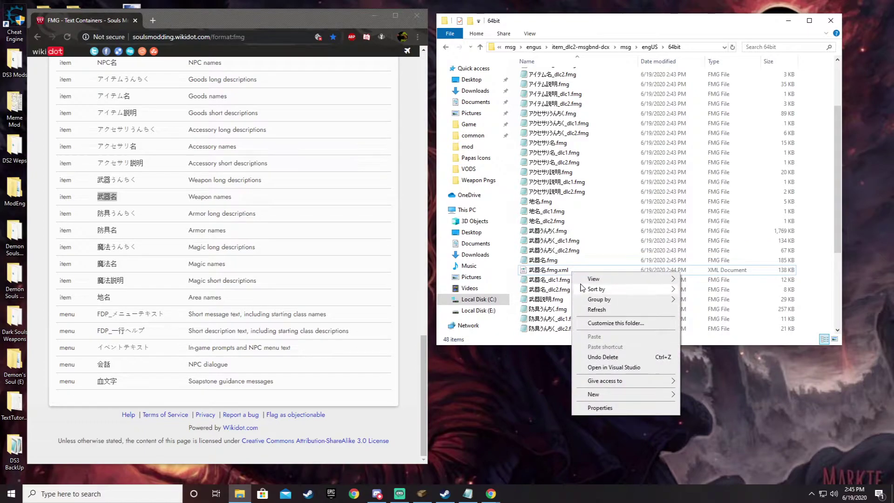
click(566, 271)
- Open 武器名.fmg.xml in Notepad and scroll down through the weapon-name entries
right_click(567, 270)
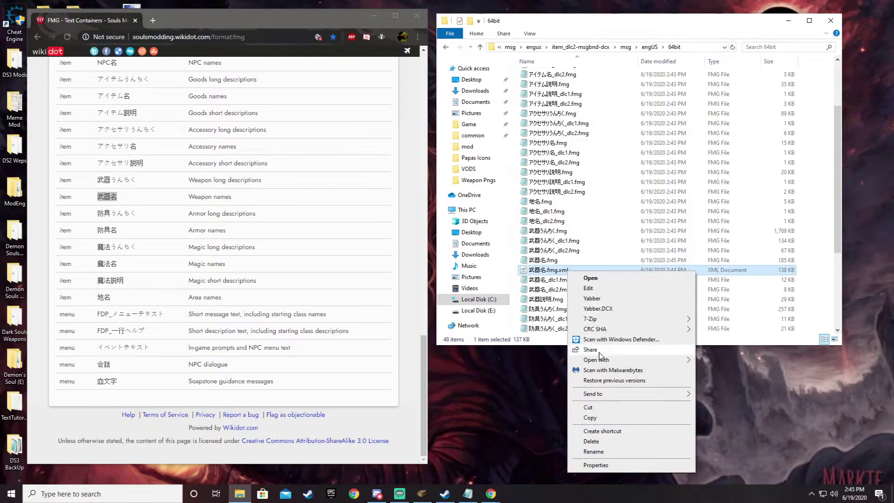
mouse_move(605, 360)
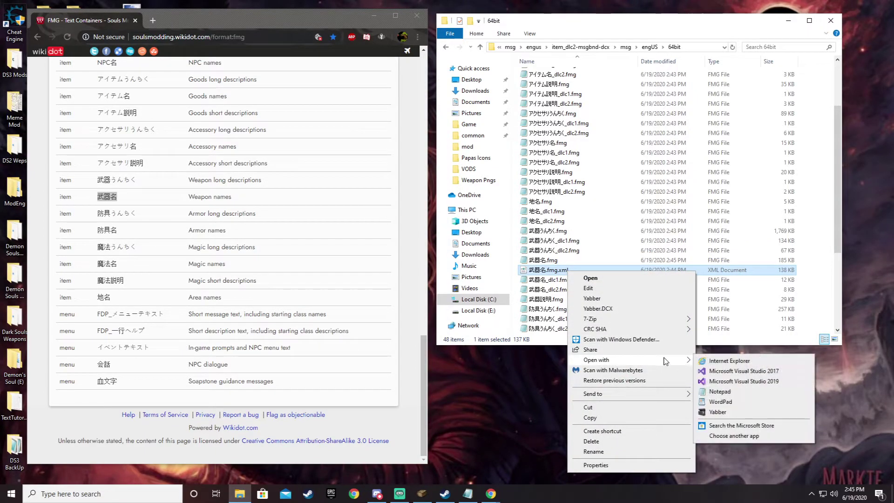
click(722, 392)
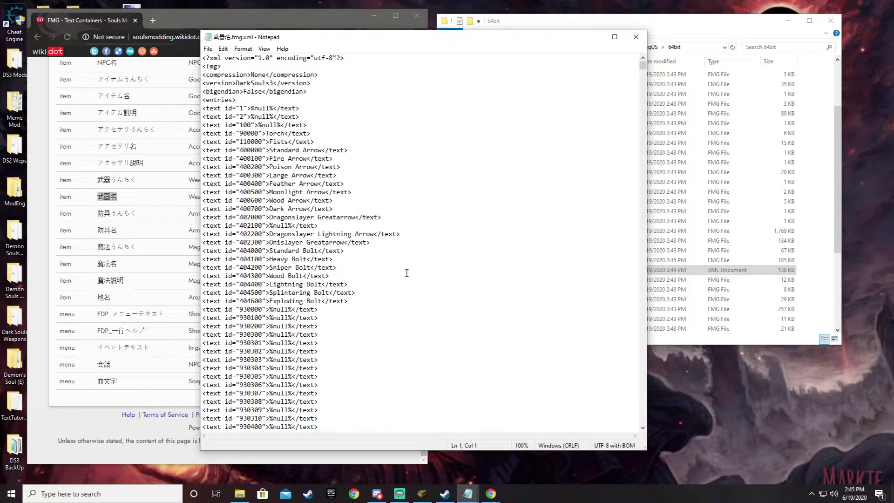
scroll(406, 273, down, 20)
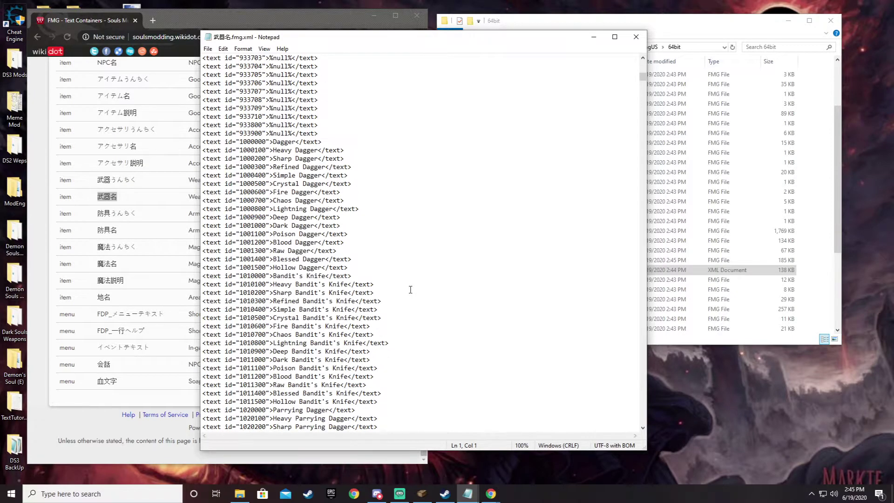
scroll(398, 257, down, 9)
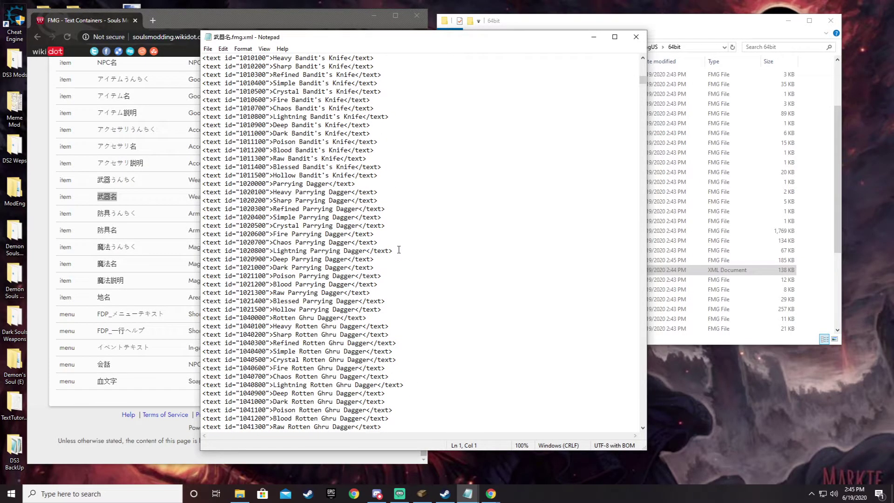
scroll(399, 250, down, 8)
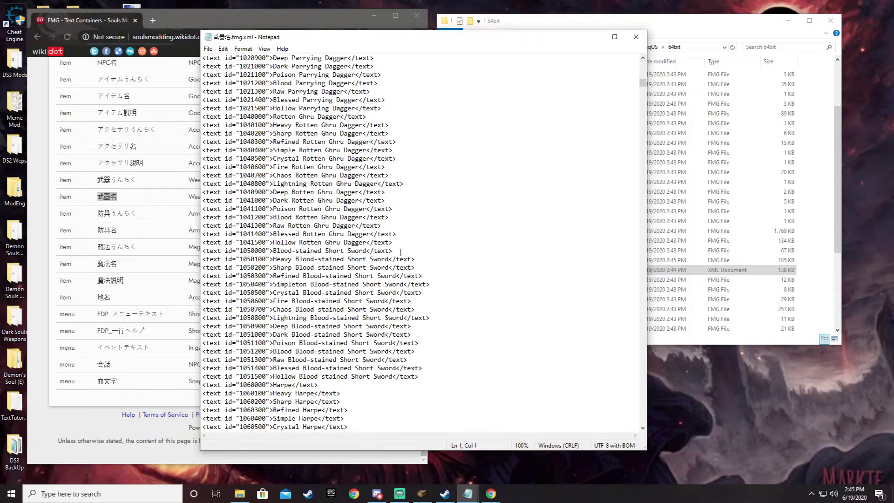
scroll(400, 252, down, 2)
scroll(400, 252, down, 15)
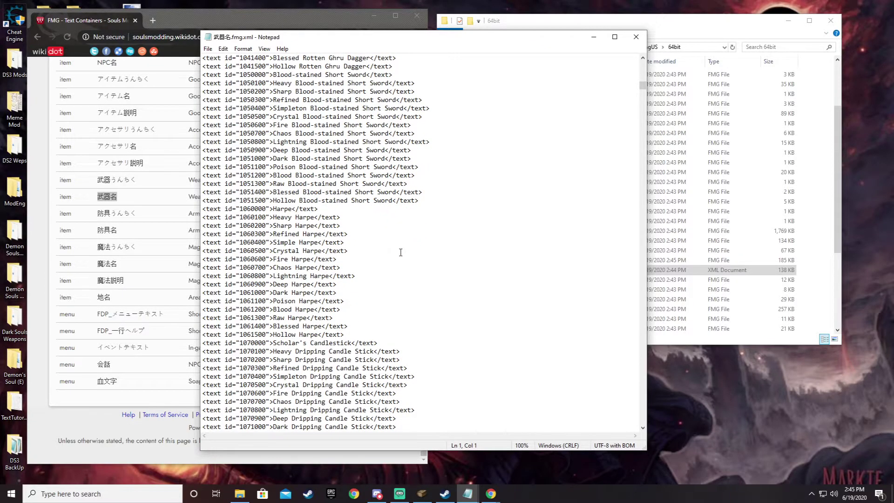
- Rename Long Sword (2010000) and the Longsword entries on 2010100 and 2010400 to R1 Spam
scroll(400, 251, down, 13)
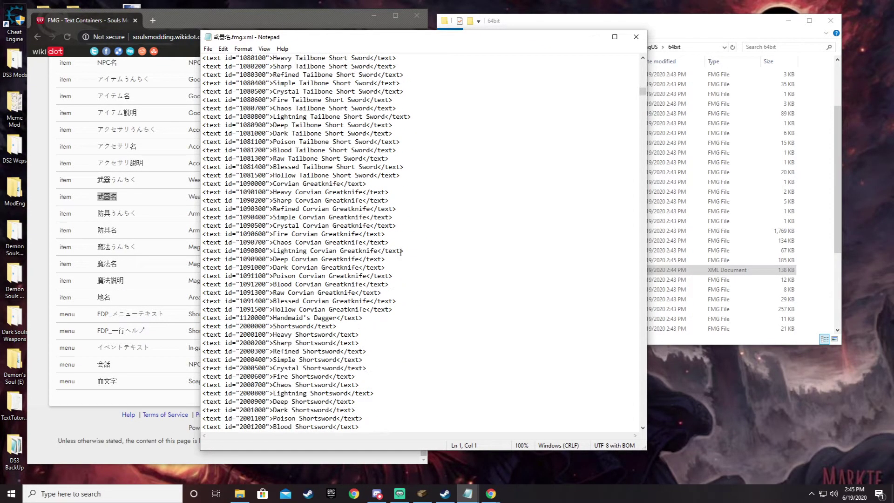
scroll(400, 252, down, 1)
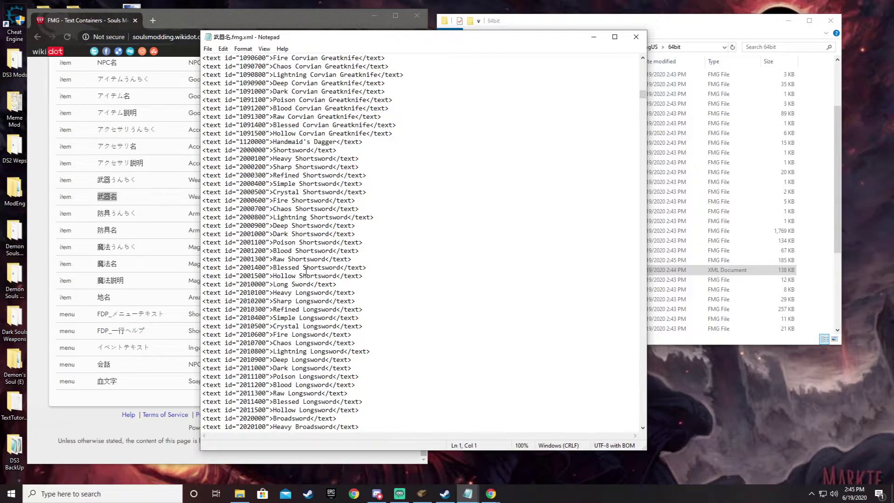
drag(273, 284, 307, 284)
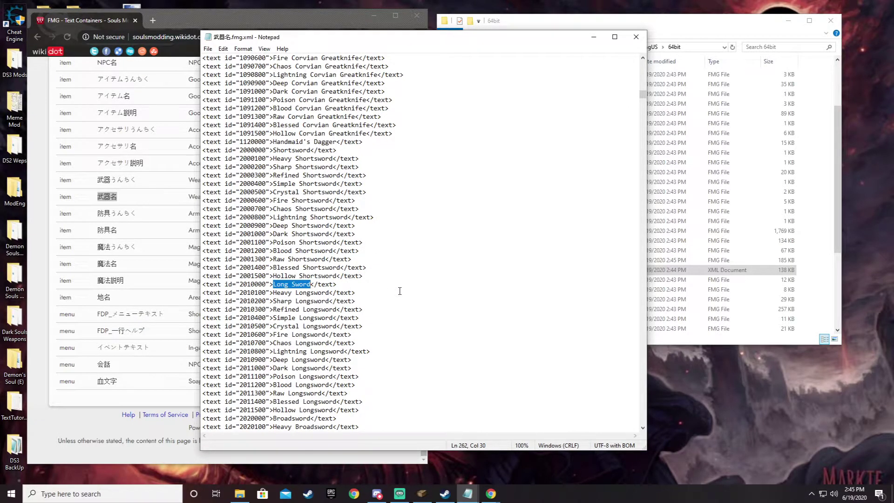
text(R1)
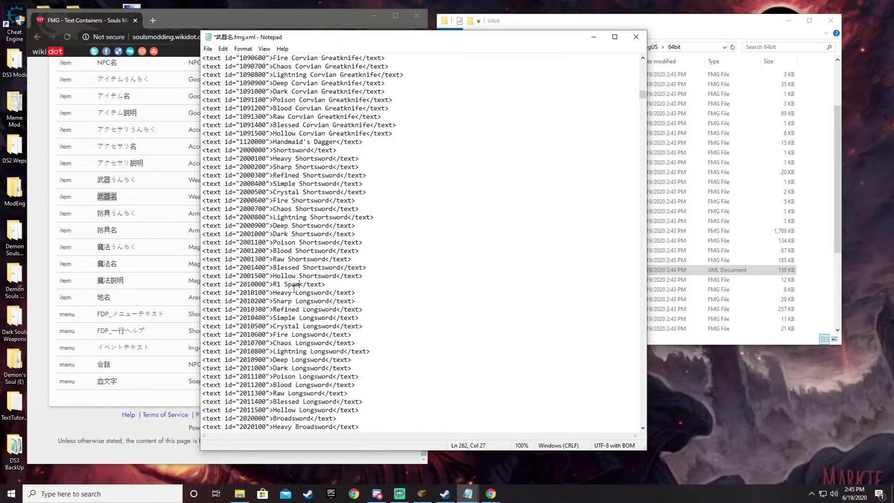
scroll(300, 320, down, 1)
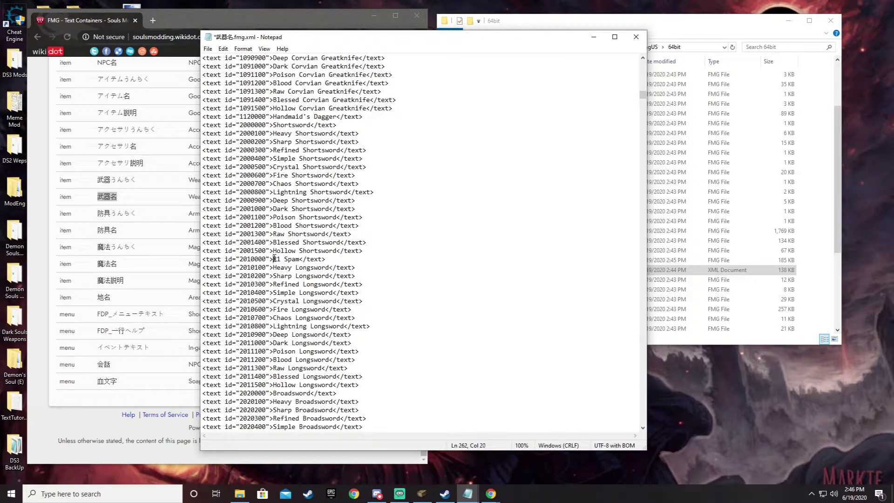
drag(274, 258, 336, 286)
text(R1 Spam)
text(R1 Spam)
text(R1 Spam)
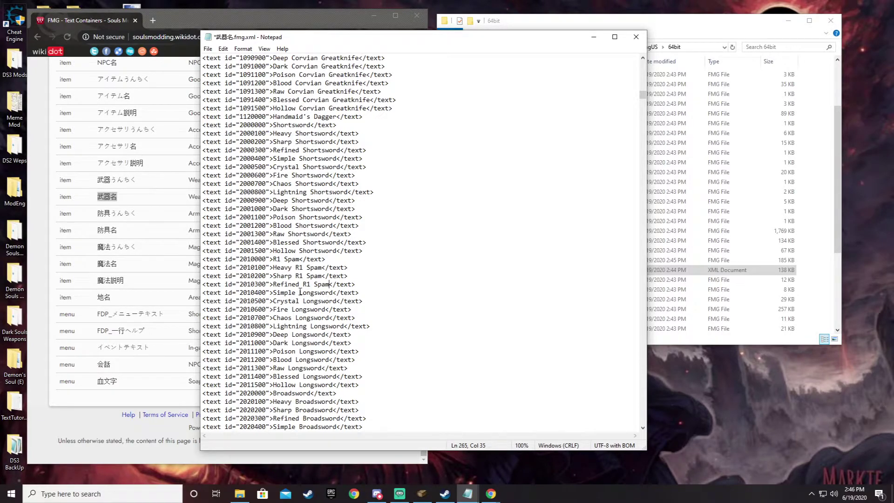
drag(299, 292, 336, 385)
text(R1 Spam)
text(R1 Spam)
text(R1 Spam)
text(R1 Spam)
text(R1 Spam)
text(R1 Spam)
text(R1 Spam)
key(ctrl+v)
text(R1 Spam)
text(R1 Spam)
text(R1 Spam)
text(R1 Spam)
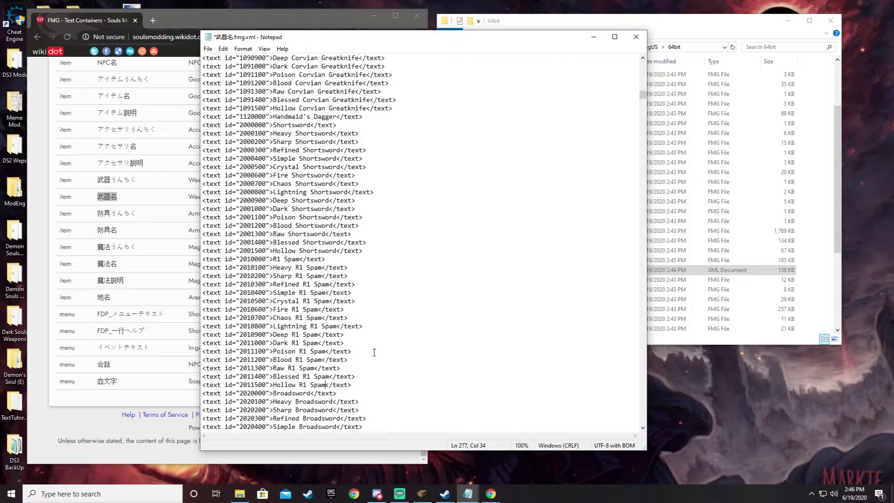
drag(203, 260, 356, 382)
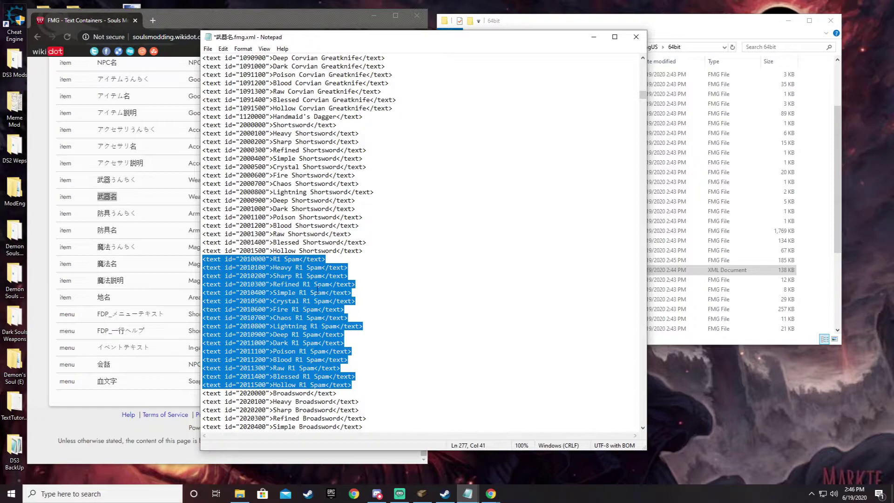
- Save the edited 武器名.fmg.xml and close Notepad
click(208, 49)
click(223, 90)
click(635, 38)
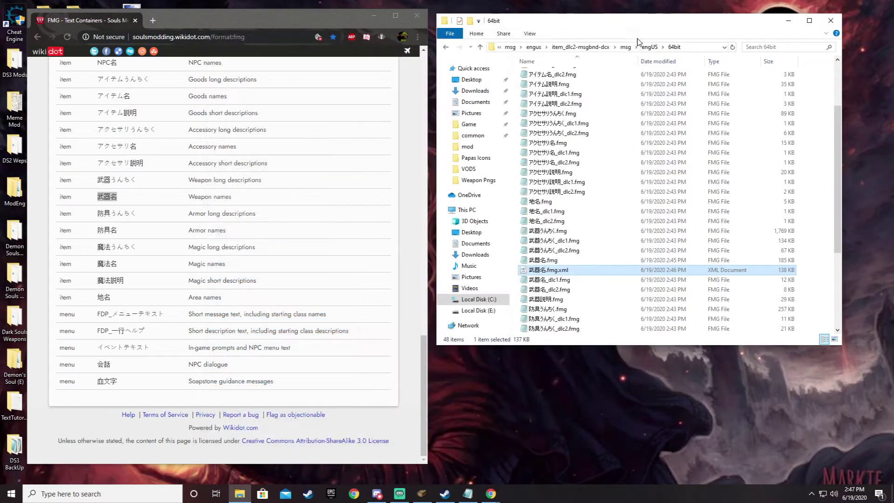
- Delete the old 武器名.fmg and repack the edited XML into a new one with Yabber
click(562, 262)
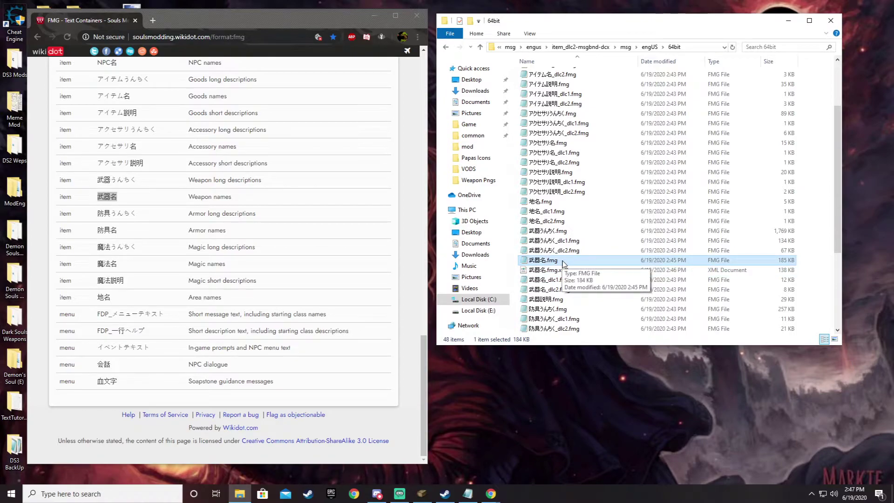
right_click(563, 263)
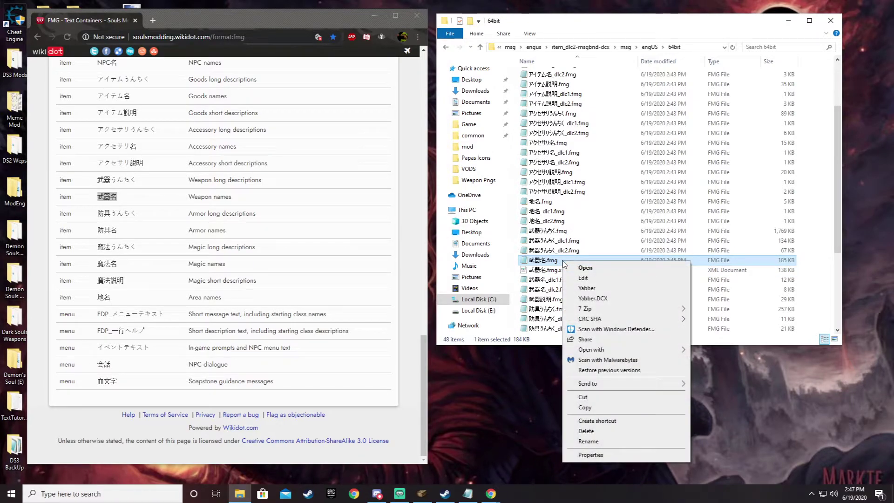
click(586, 432)
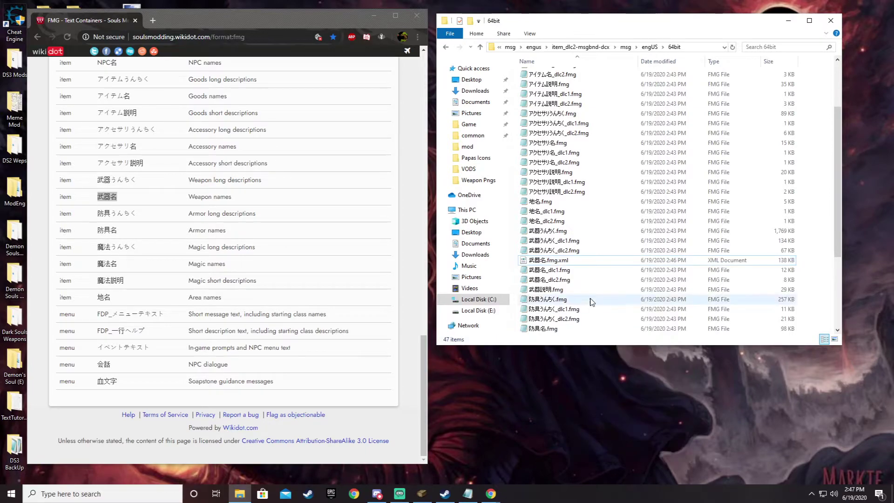
right_click(575, 262)
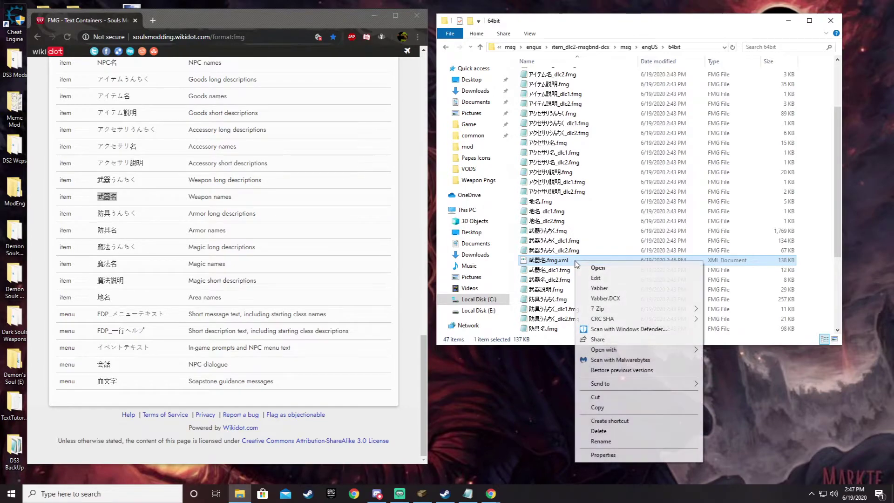
click(603, 291)
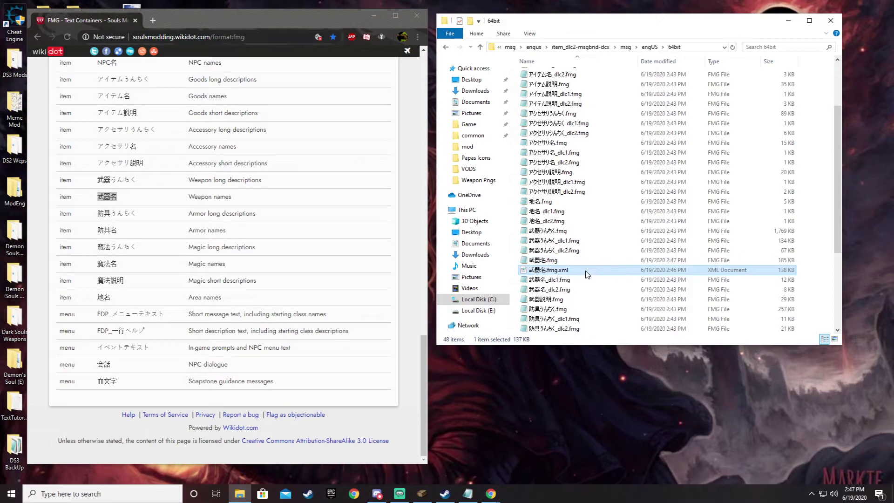
- Delete the leftover 武器名.fmg.xml and select the new 185 KB 武器名.fmg
right_click(586, 271)
click(626, 441)
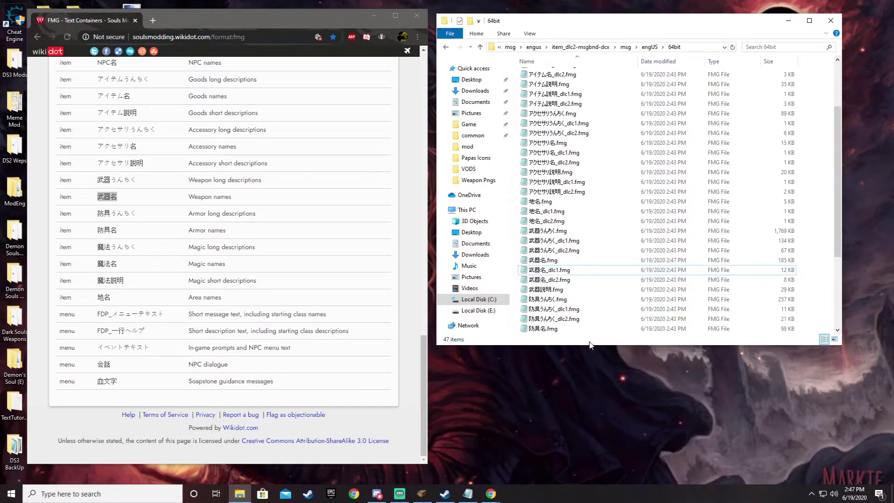
click(563, 263)
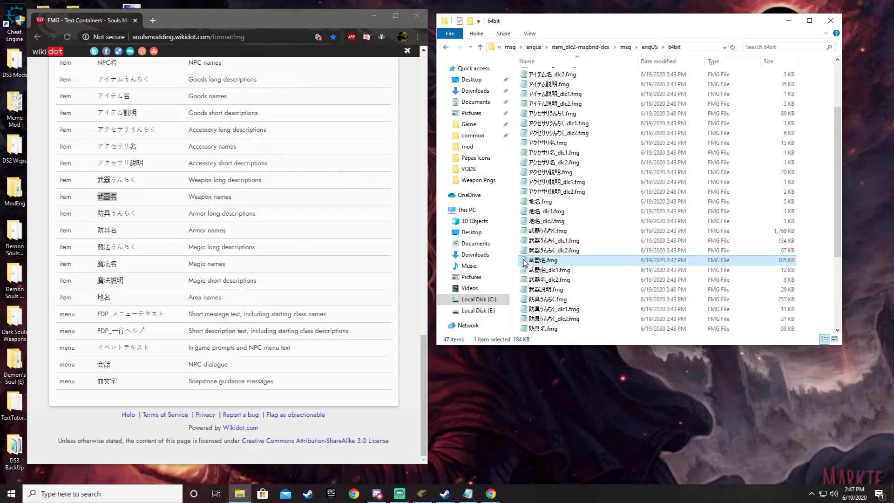
- Go back up to engus and delete the old item_dlc2.msgbnd.dcx archive
scroll(619, 279, up, 2)
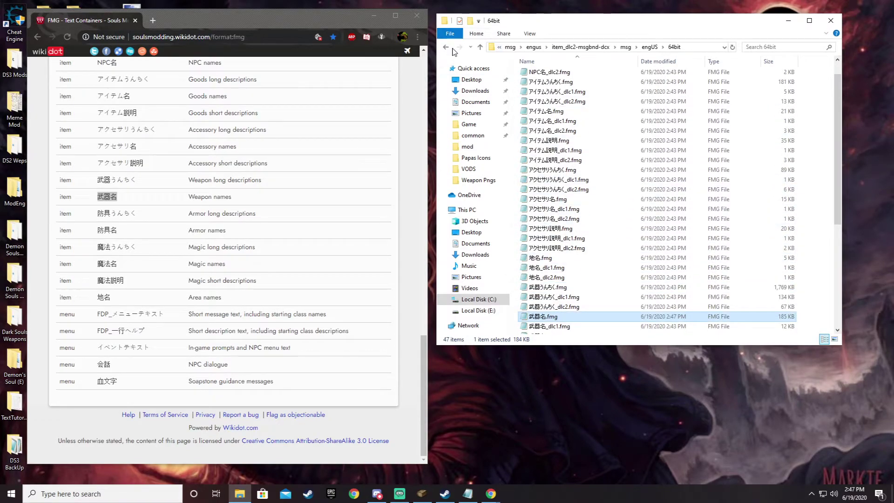
click(450, 50)
click(449, 50)
click(449, 50)
click(449, 51)
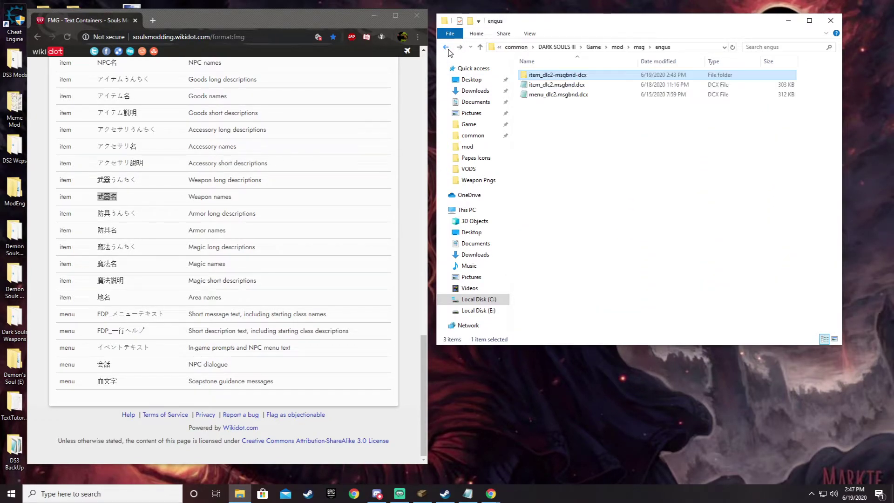
click(529, 87)
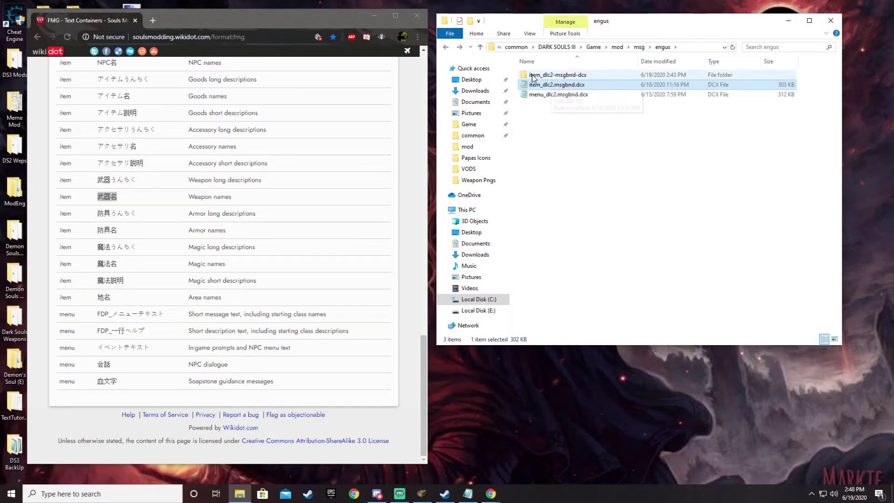
right_click(581, 86)
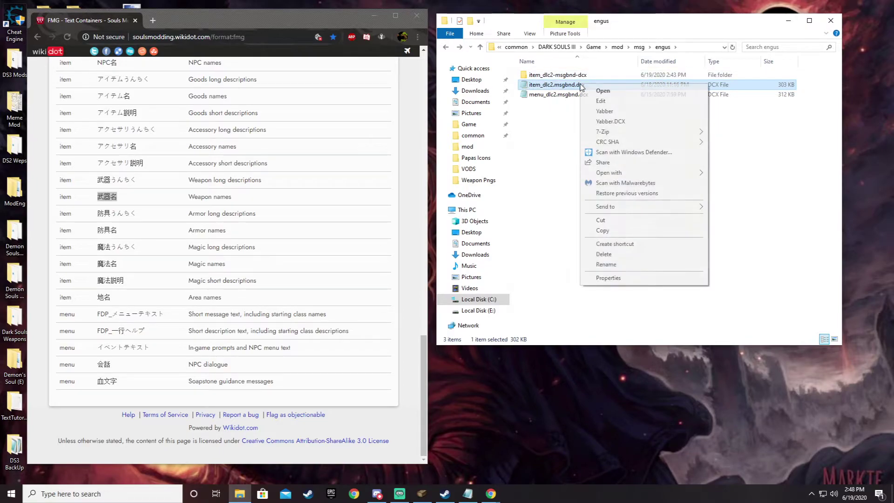
click(604, 253)
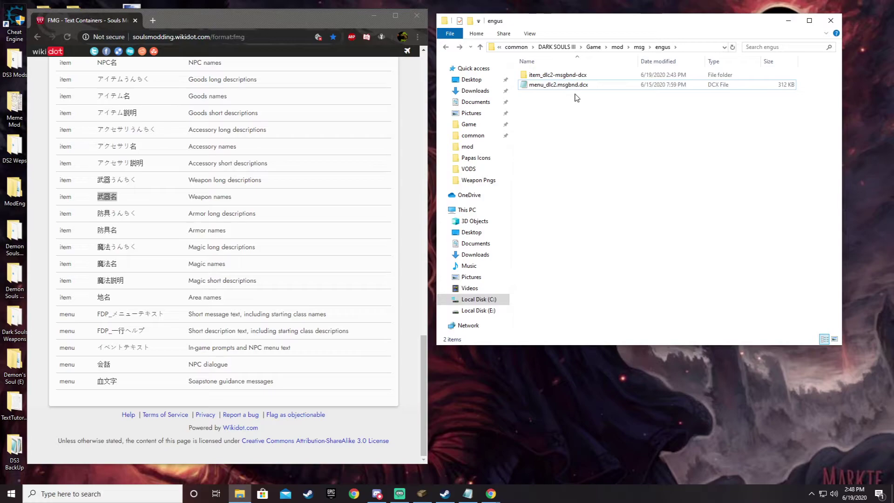
- Repack item_dlc2-msgbnd-dcx with Yabber, then delete the unpacked folder
right_click(569, 75)
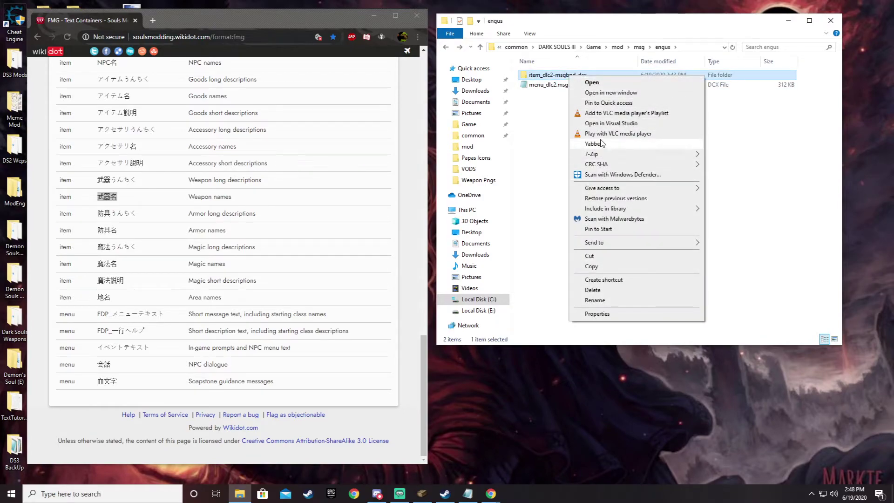
click(593, 144)
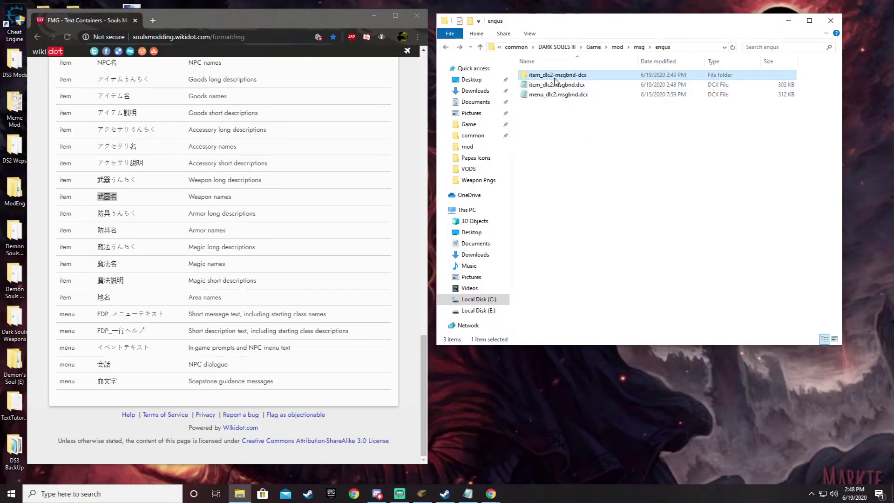
right_click(559, 76)
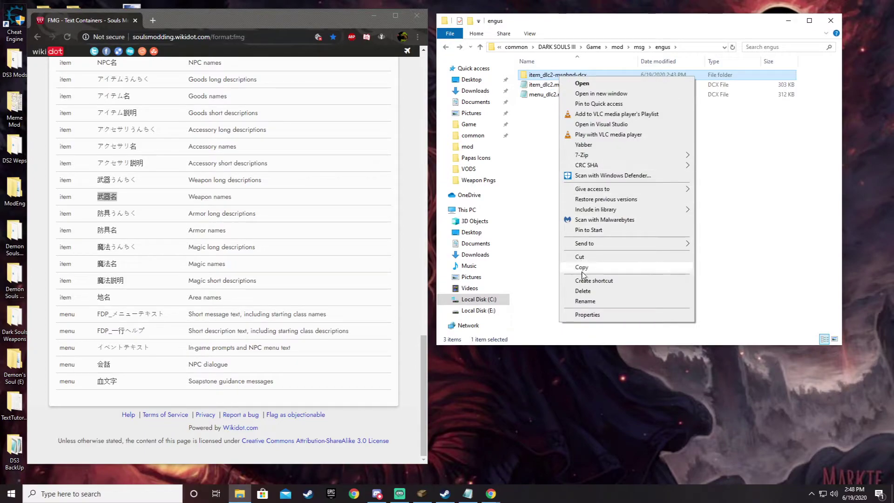
click(584, 290)
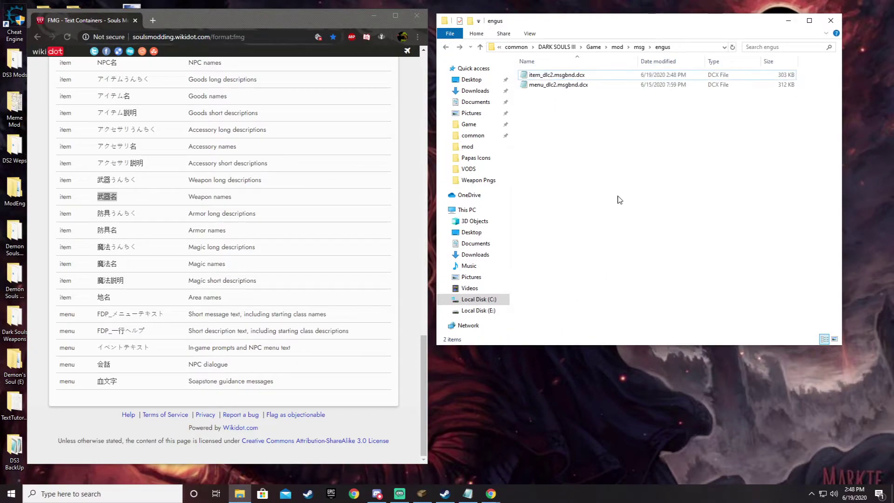
- Navigate back up through msg and mod to the Game folder
click(447, 48)
click(447, 48)
click(447, 49)
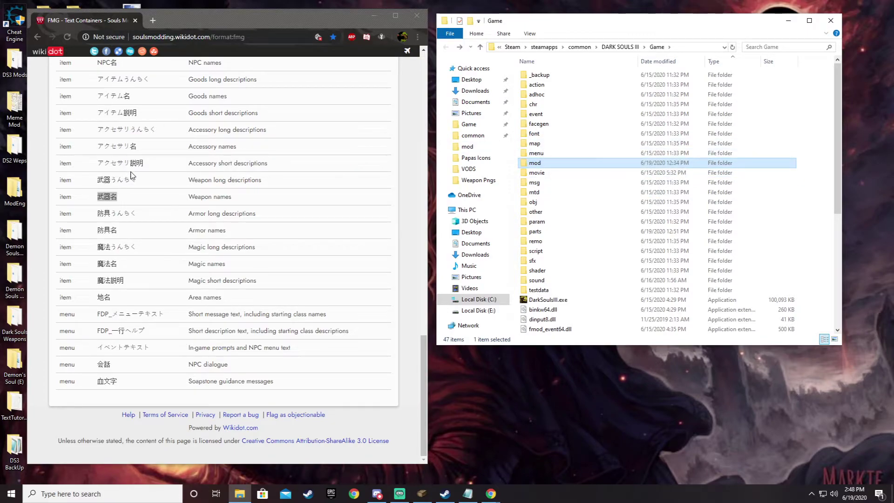
- Review the FMG table, highlighting アイテム名 and the Soapstone messages entry, then minimize Chrome
scroll(132, 175, up, 1)
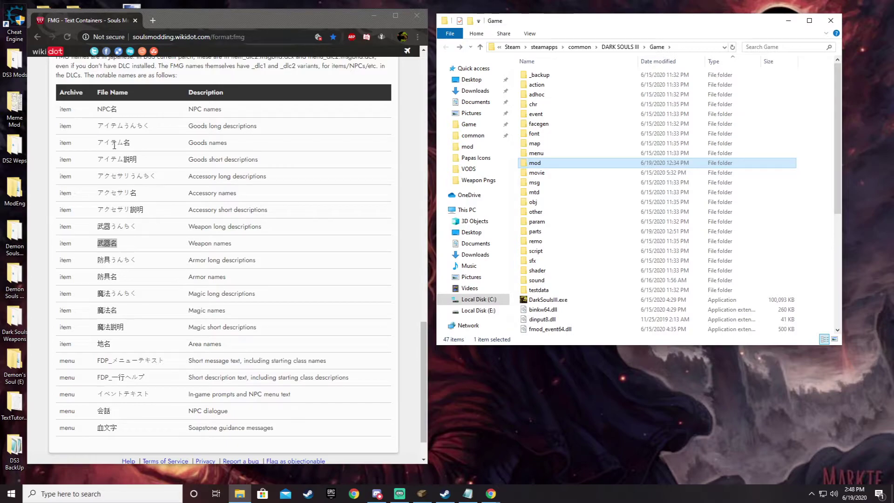
click(192, 139)
double_click(192, 140)
drag(97, 143, 131, 144)
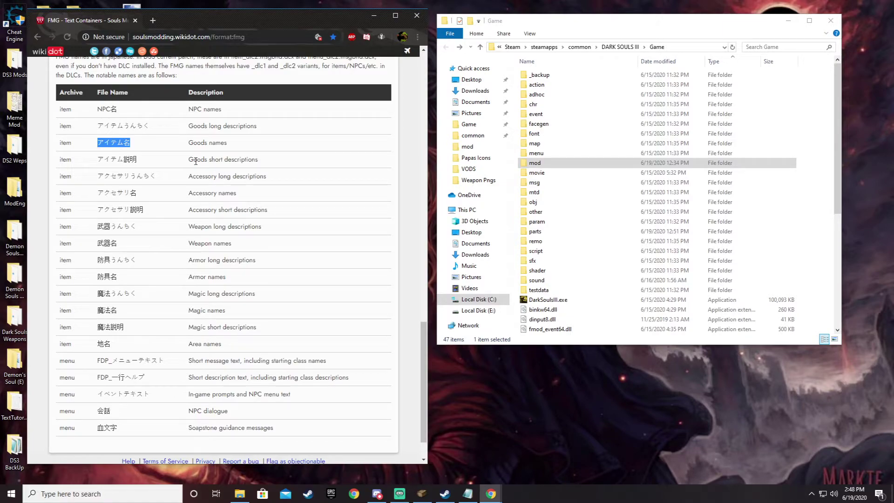
scroll(170, 163, down, 2)
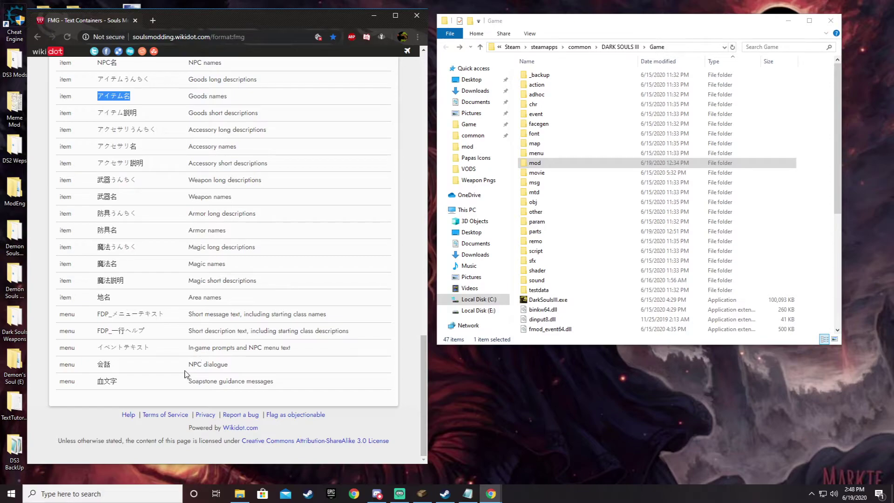
drag(186, 364, 298, 385)
scroll(237, 147, up, 1)
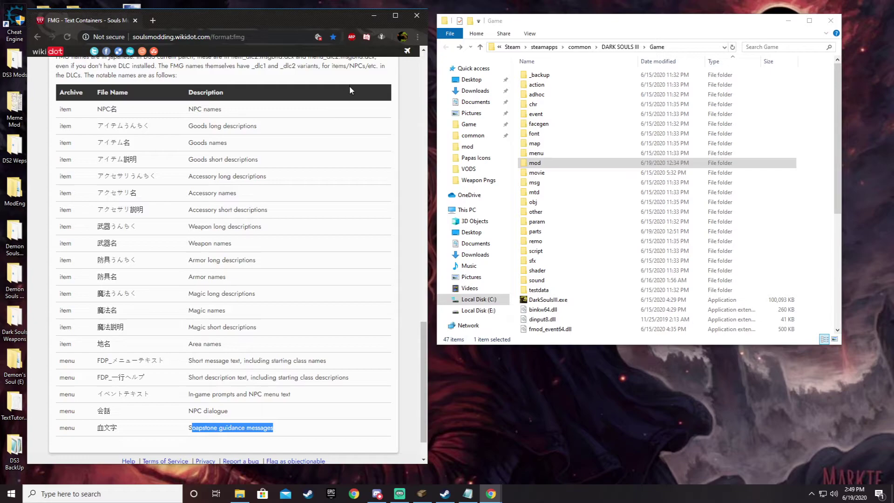
click(375, 17)
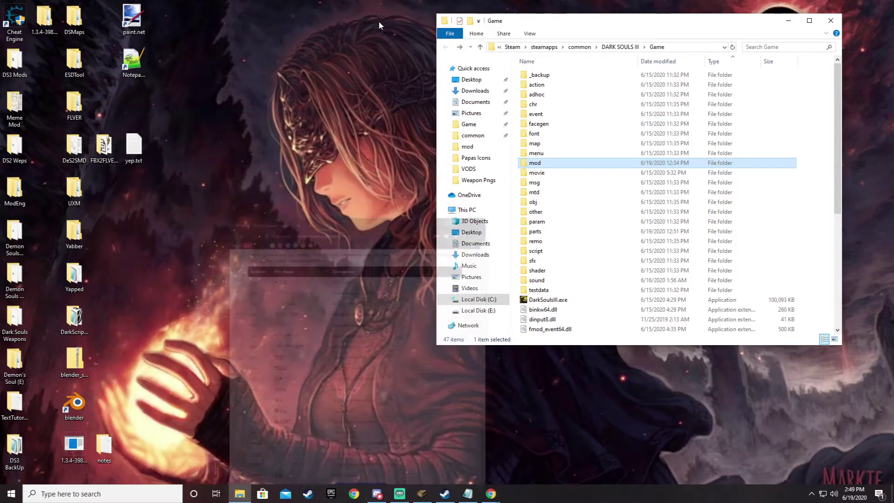
- Minimize the Game folder window and launch Dark Souls III from the Steam library
click(788, 21)
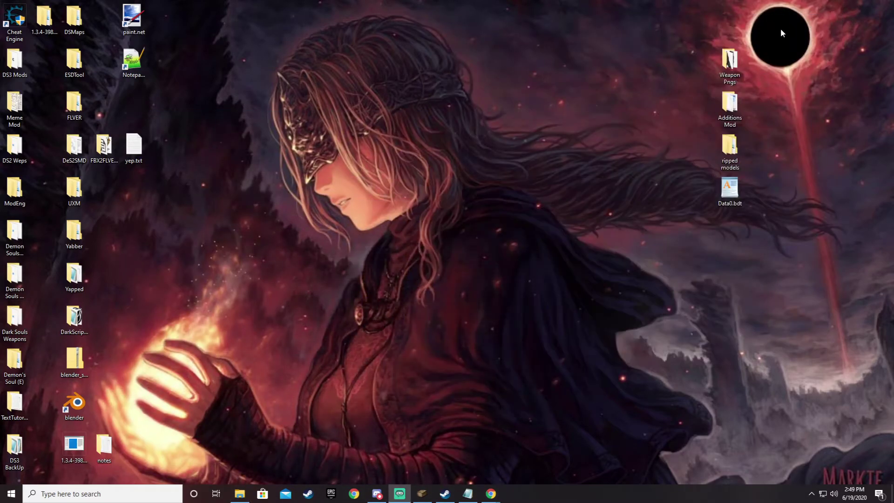
click(444, 494)
click(179, 199)
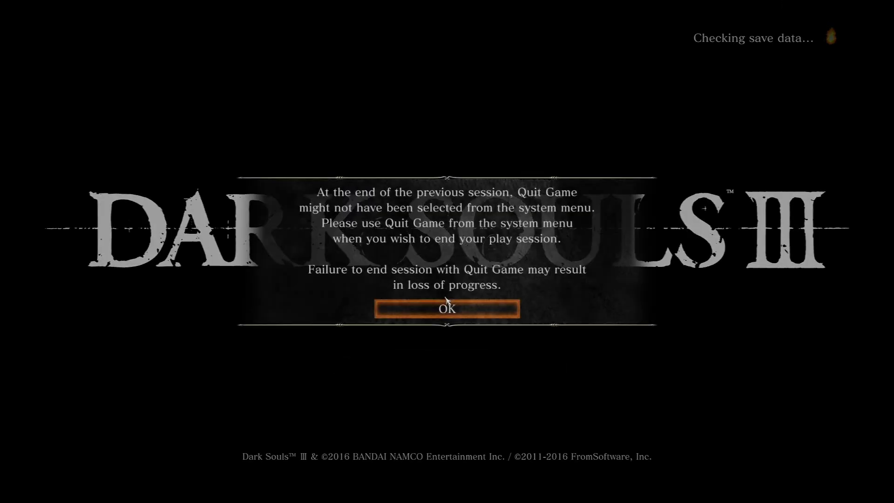
- Dismiss the previous-session, system-message and offline notices, then continue the saved game
click(448, 309)
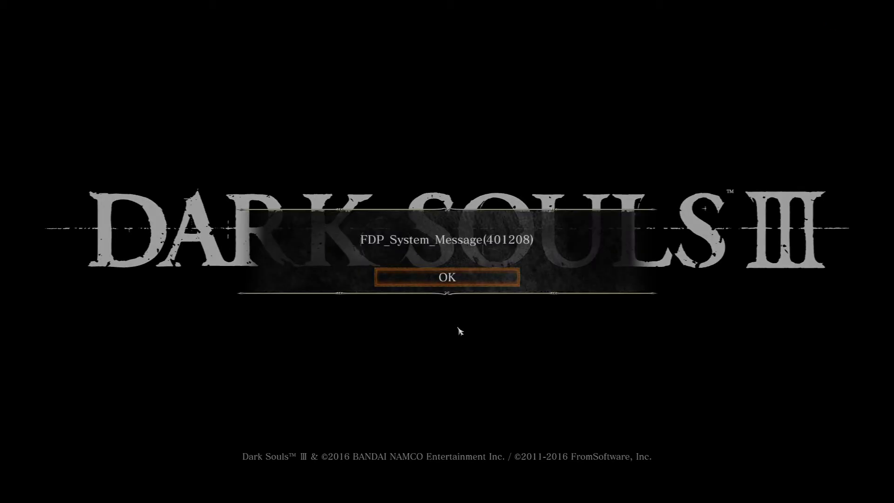
click(456, 279)
click(445, 346)
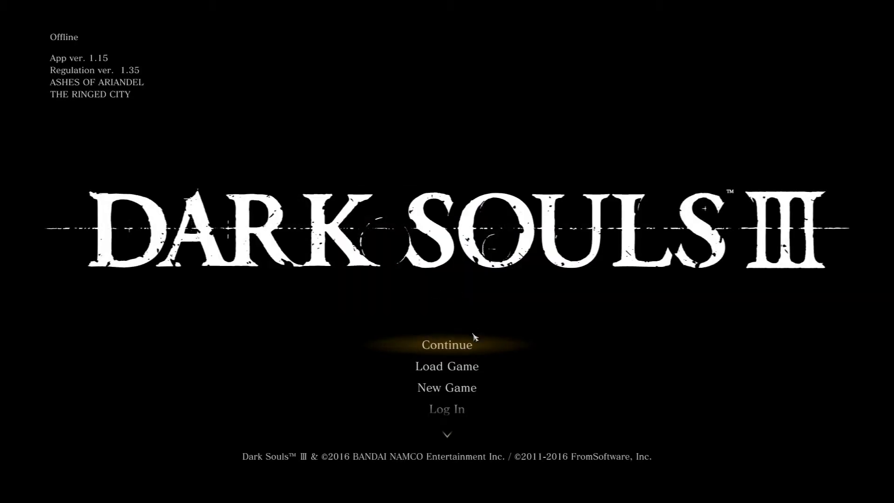
click(451, 347)
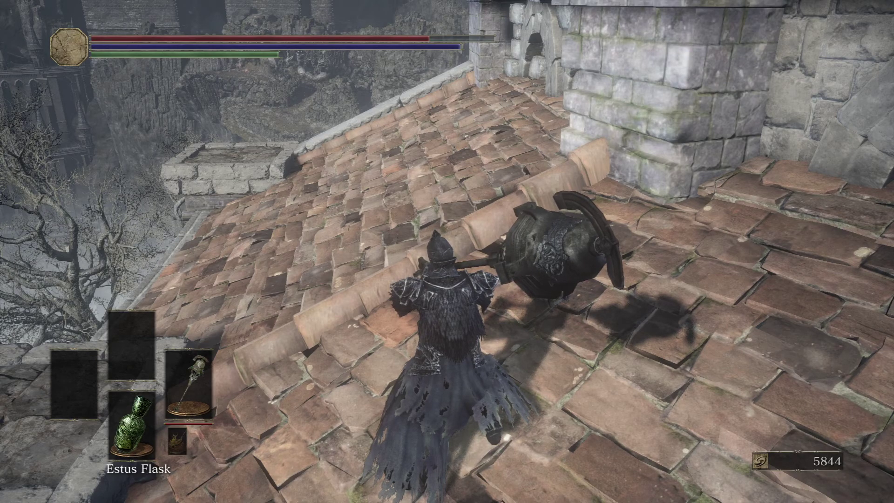
- Equip the R1 Spam sword as Right Hand Weapon 1 and view its item description
key(Escape)
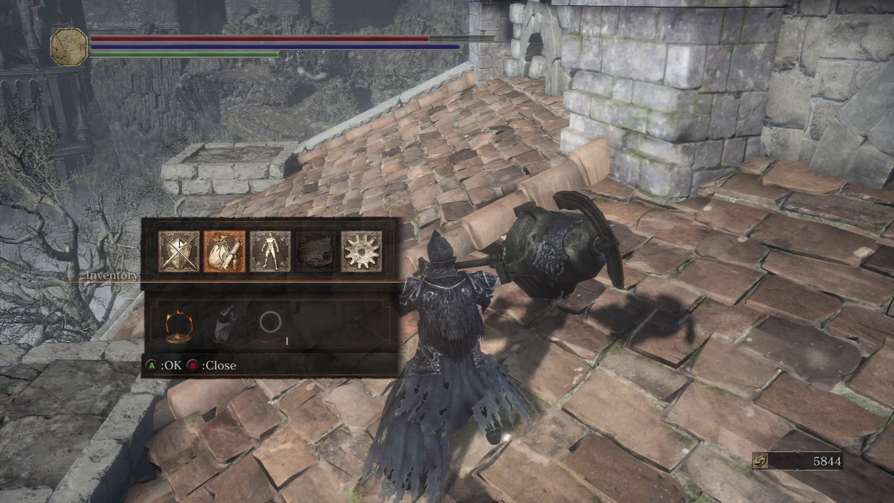
click(175, 249)
click(92, 140)
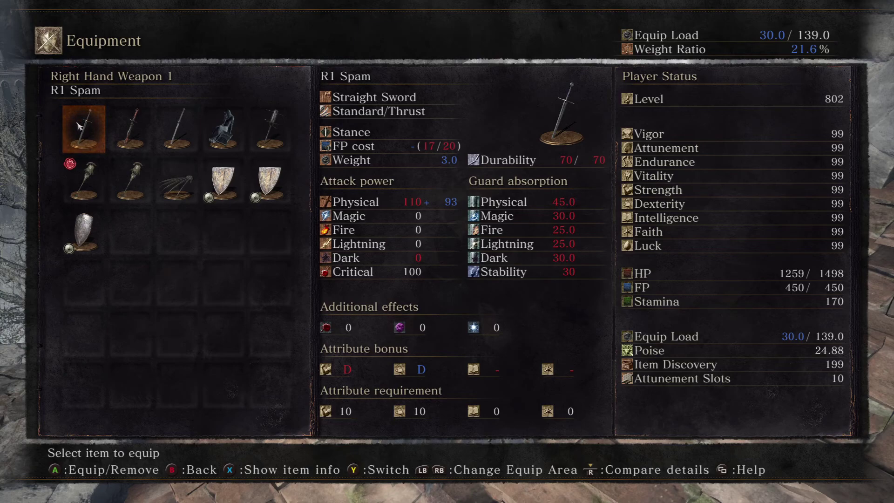
key(Right)
key(Left)
key(Return)
key(x)
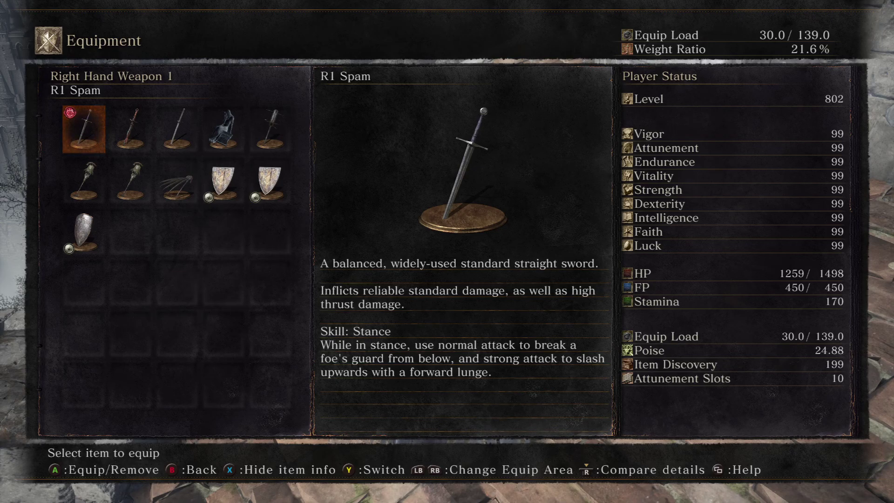
- Switch back to the Sacred Chime Hammer, return to play, draw the weapon and reopen the menu
key(Down)
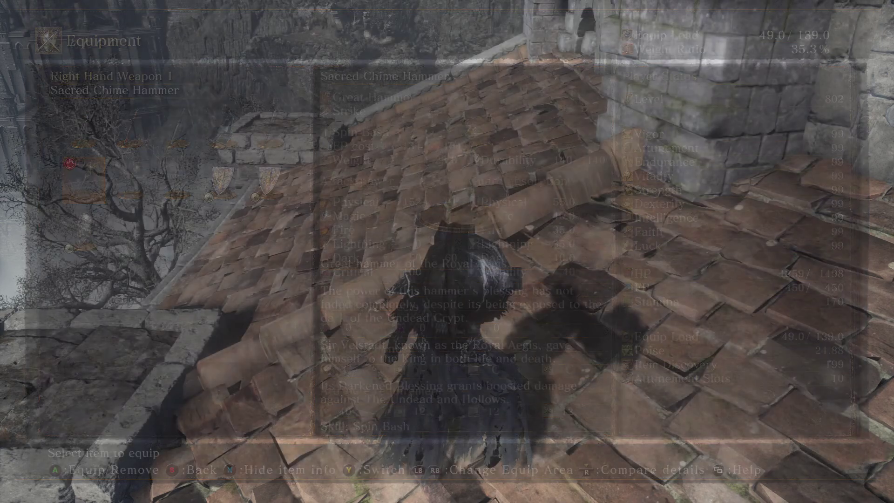
key(Escape)
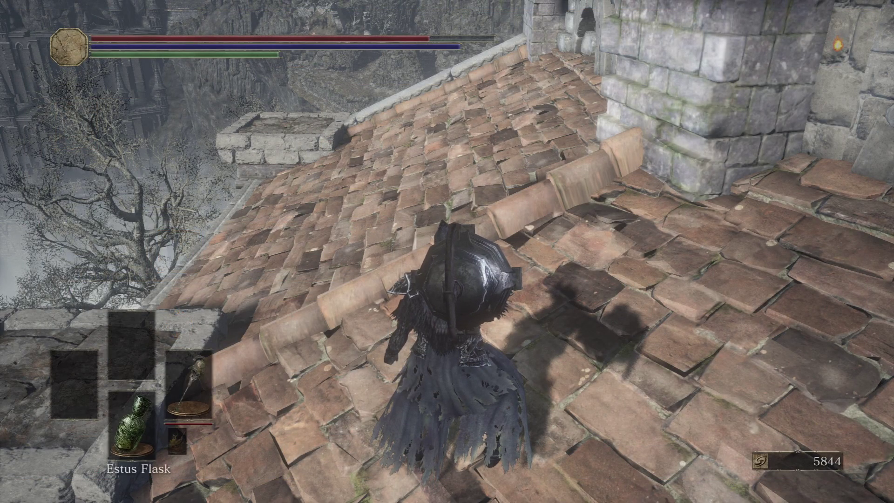
key(Right)
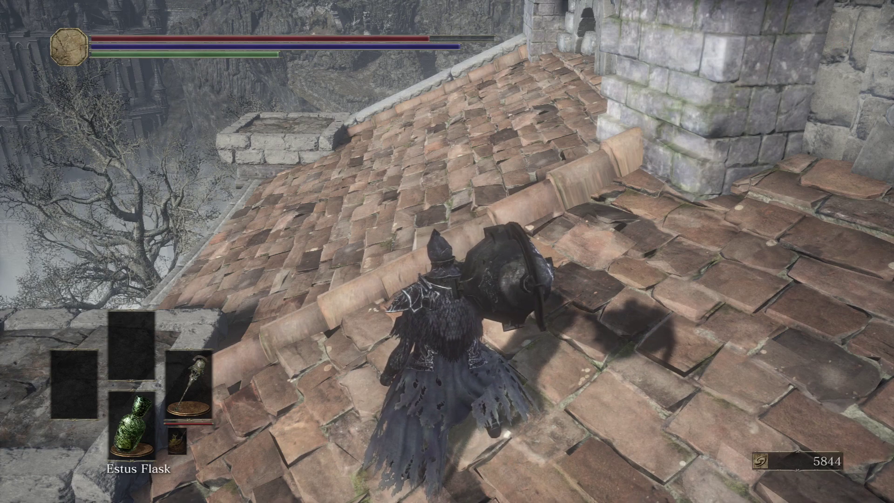
key(Escape)
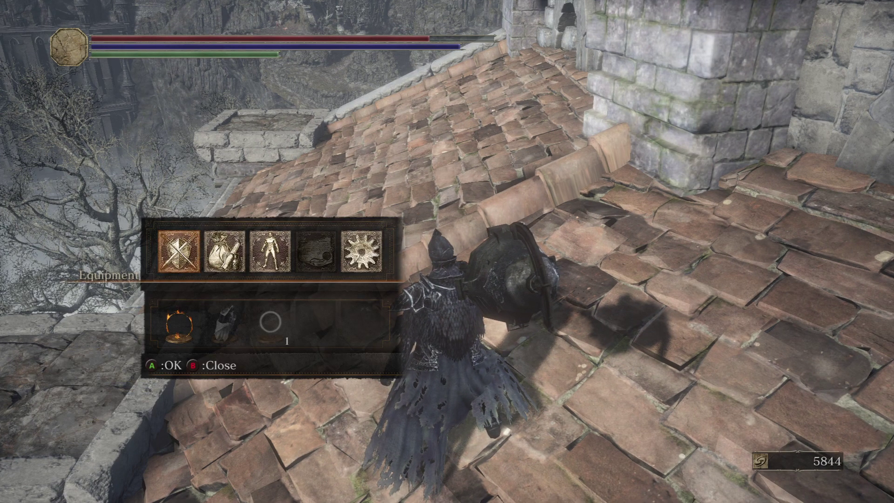